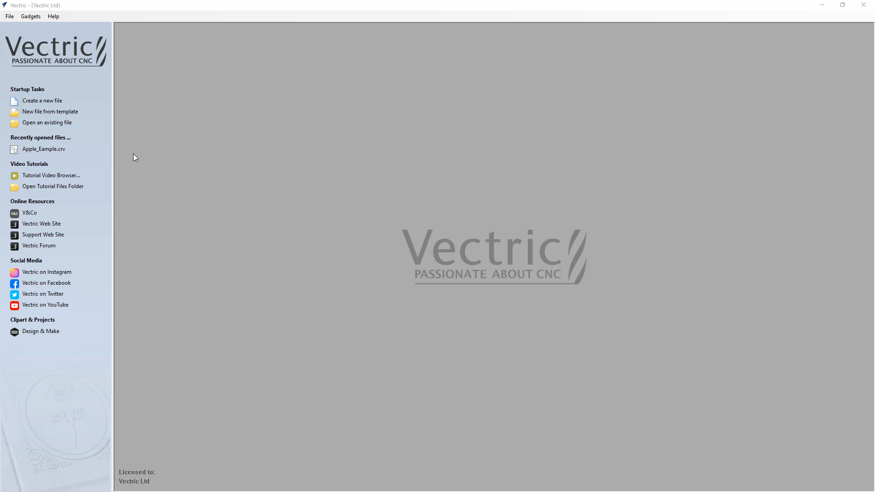
Open the existing file Apple_Eample from the component-tree-guide folder
left_click(58, 124)
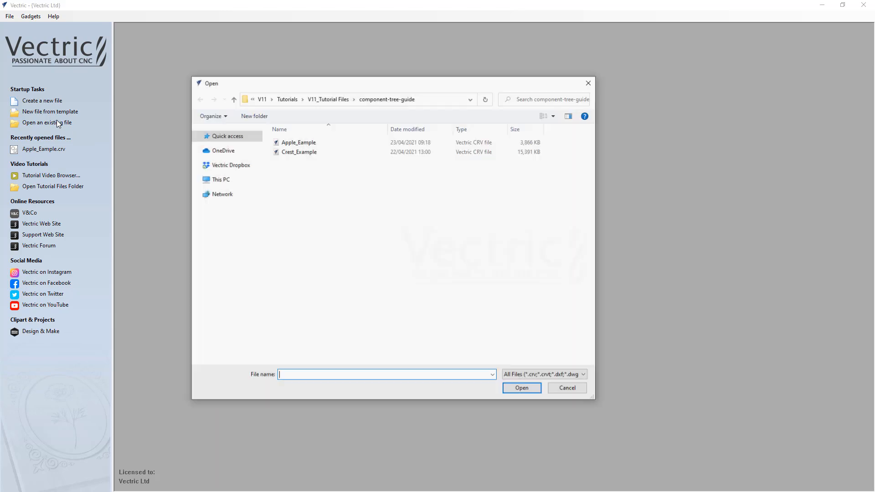
left_click(296, 145)
left_click(523, 389)
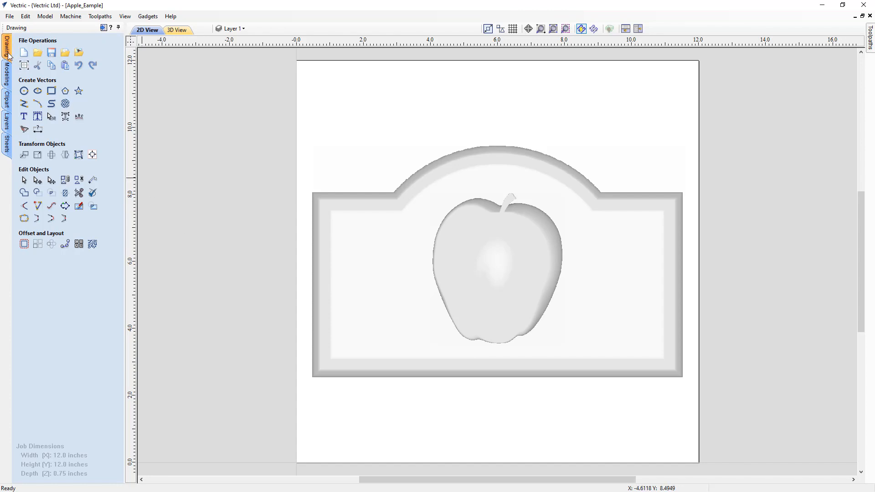
Display the modeling tools with the component tree and tile the 2D and 3D views side by side
left_click(7, 84)
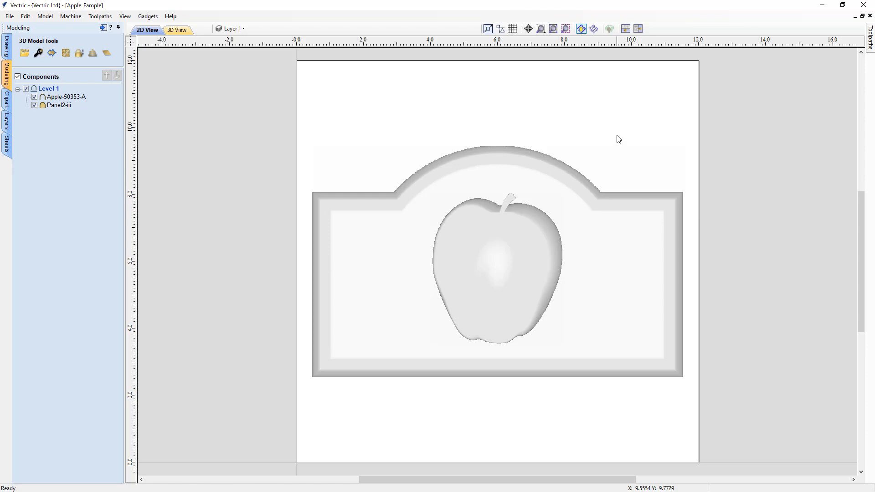
left_click(637, 29)
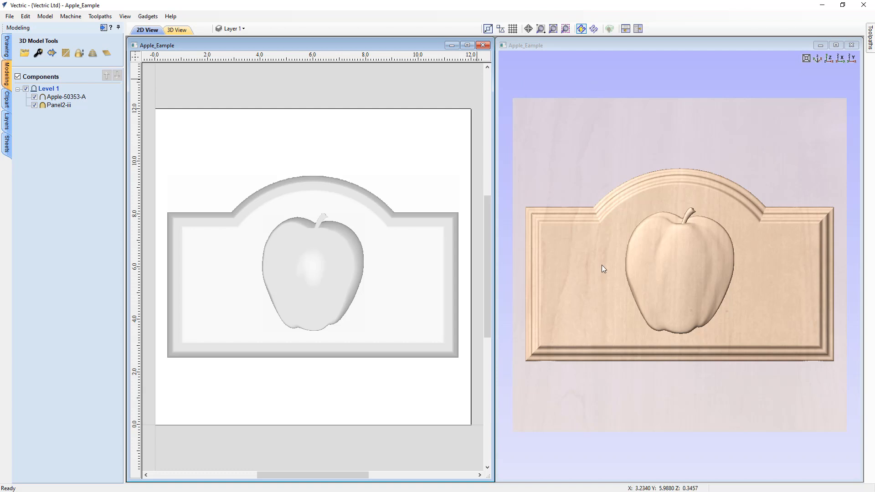
Examine the apple and panel model from several angles in 3D, returning to the straight-down Z view
left_click_drag(611, 409, 649, 367)
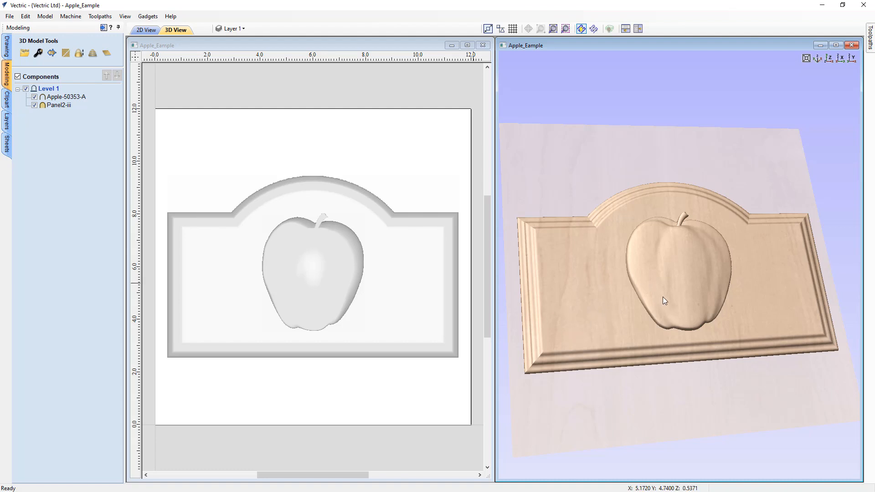
mouse_move(648, 402)
left_mouse_down()
mouse_move(663, 345)
mouse_move(636, 404)
left_mouse_up()
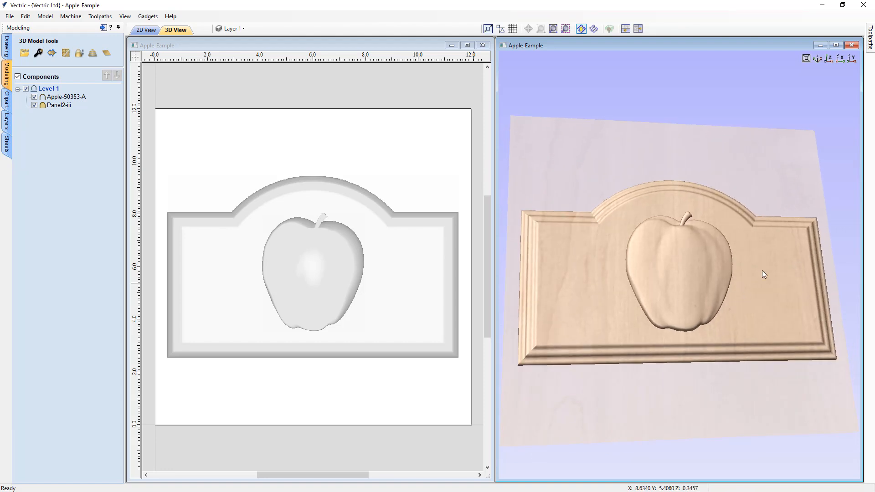
left_click(829, 60)
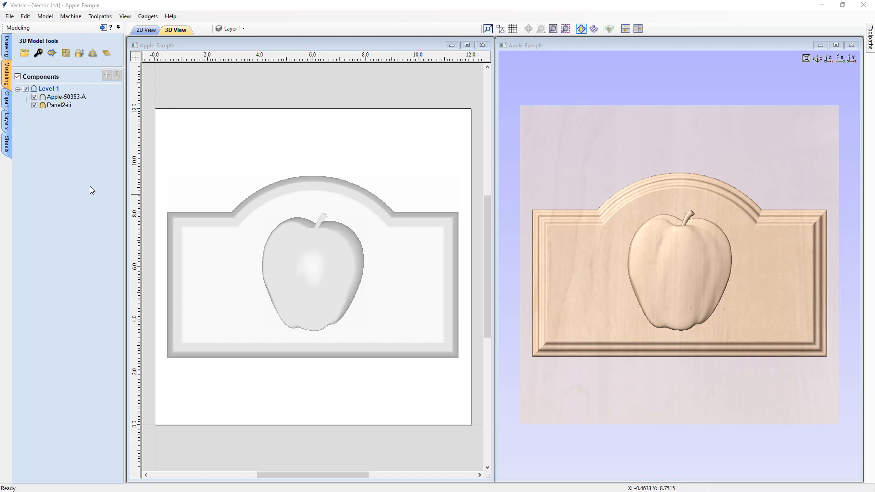
left_click_drag(670, 395, 646, 315)
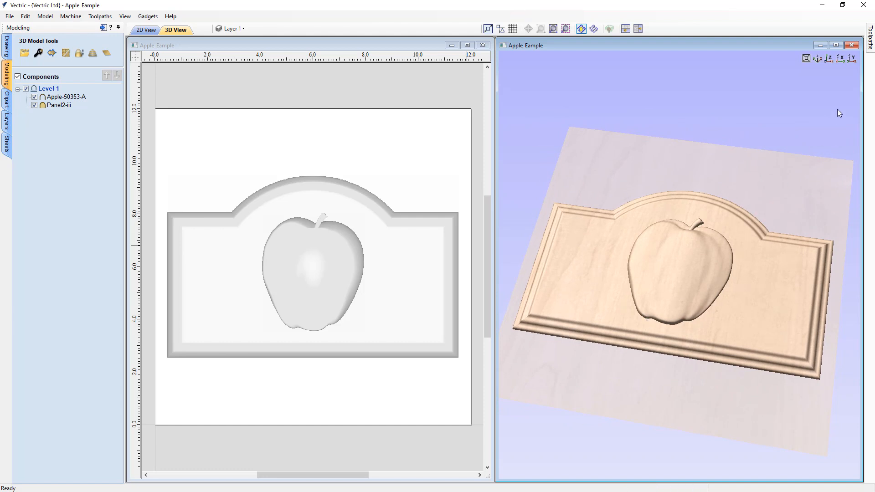
left_click(829, 59)
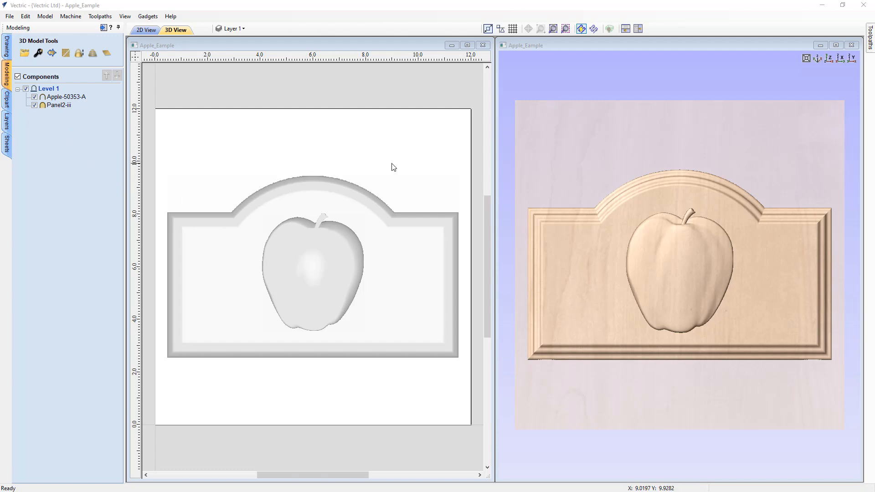
Select the Panel2-iii component and then Apple-50353-A in the component tree to identify each, and clear the selection
left_click(57, 105)
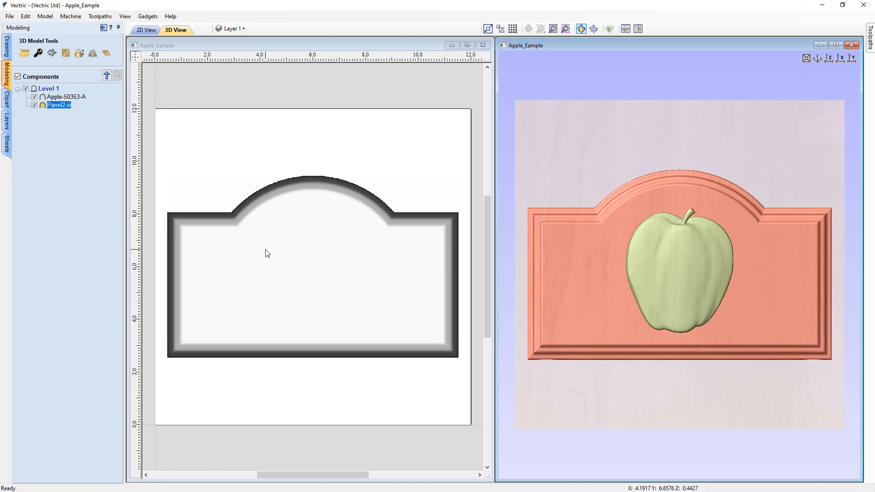
left_click(72, 96)
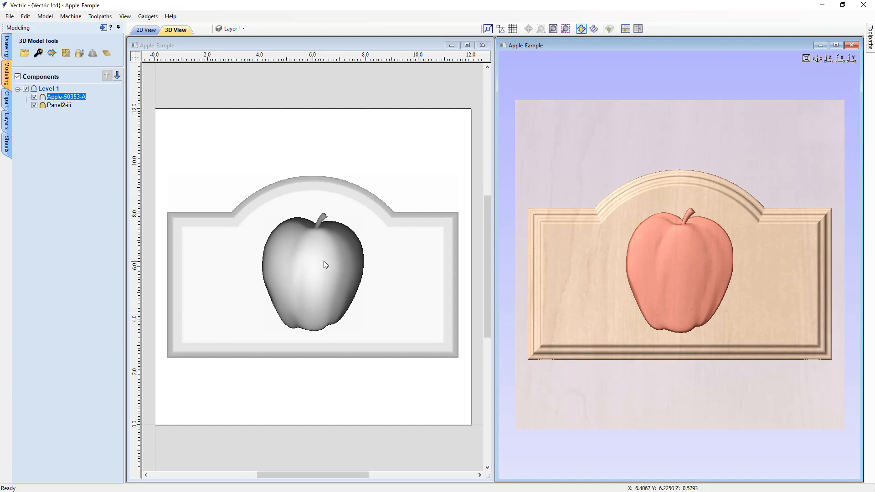
left_click(54, 147)
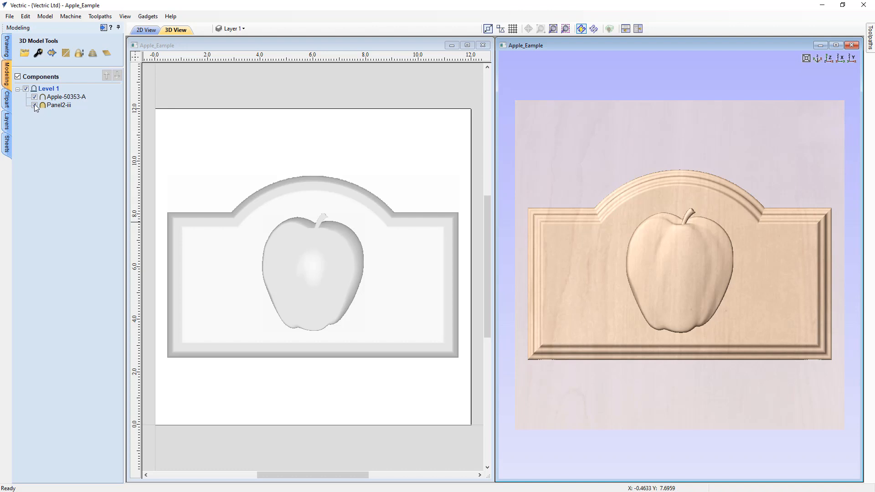
Hide and show again the apple component, the panel component, Level 1 and all components in turn
mouse_move(35, 107)
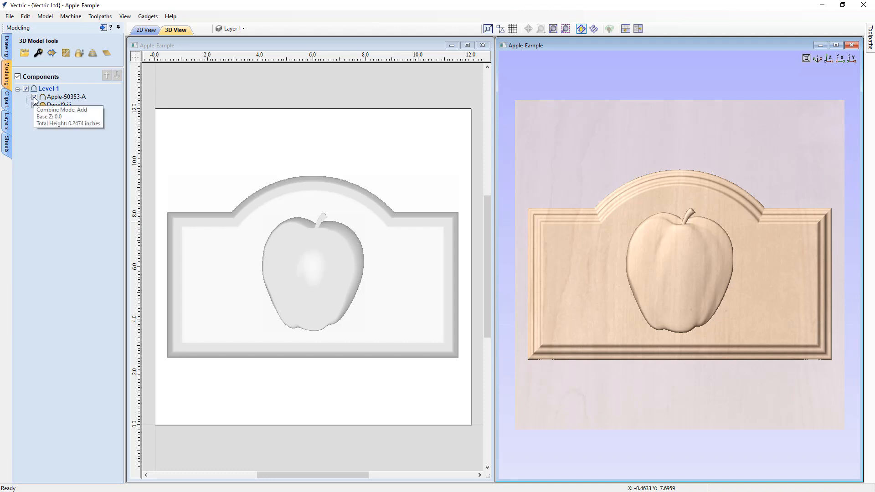
left_click(35, 98)
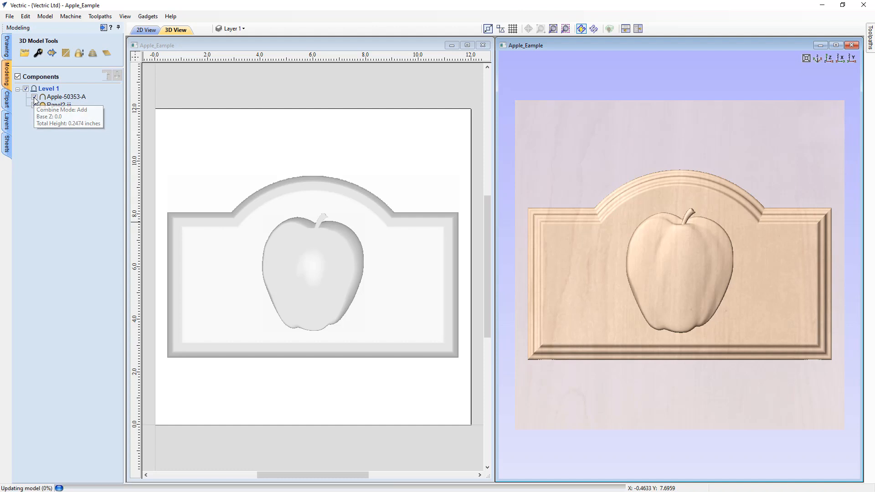
left_click(34, 97)
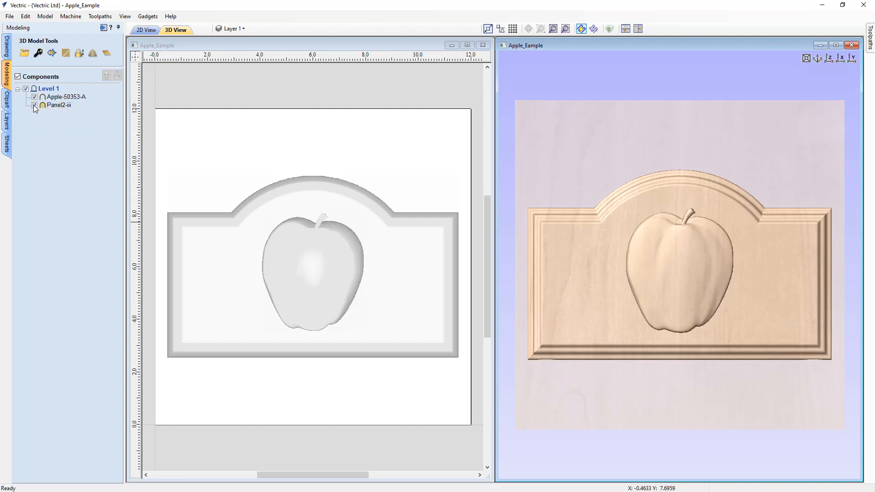
left_click(35, 105)
left_click(34, 105)
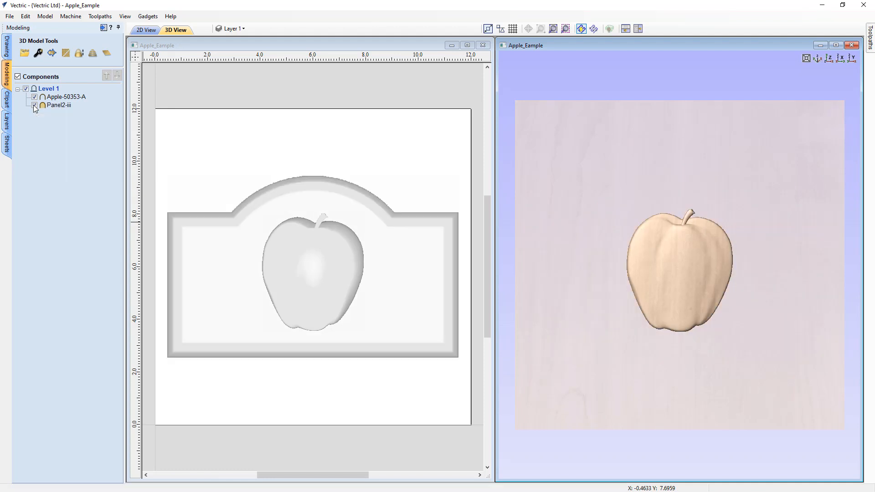
left_click(26, 89)
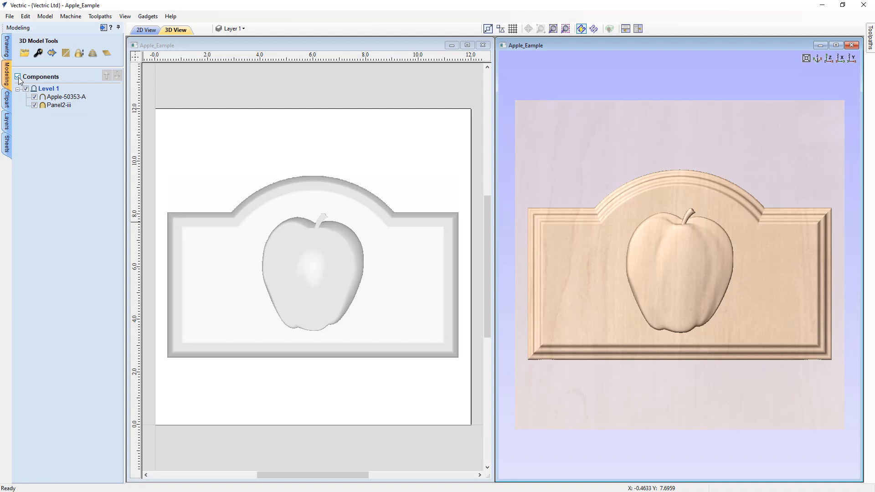
left_click(17, 77)
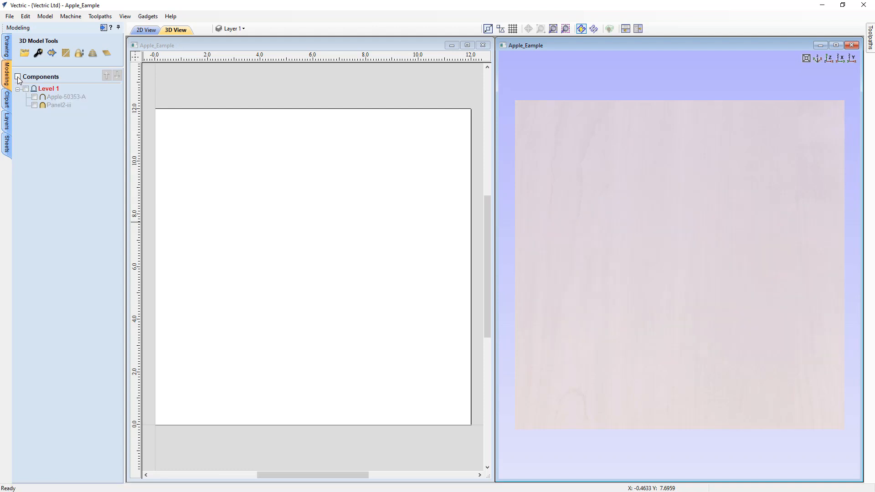
left_click(17, 77)
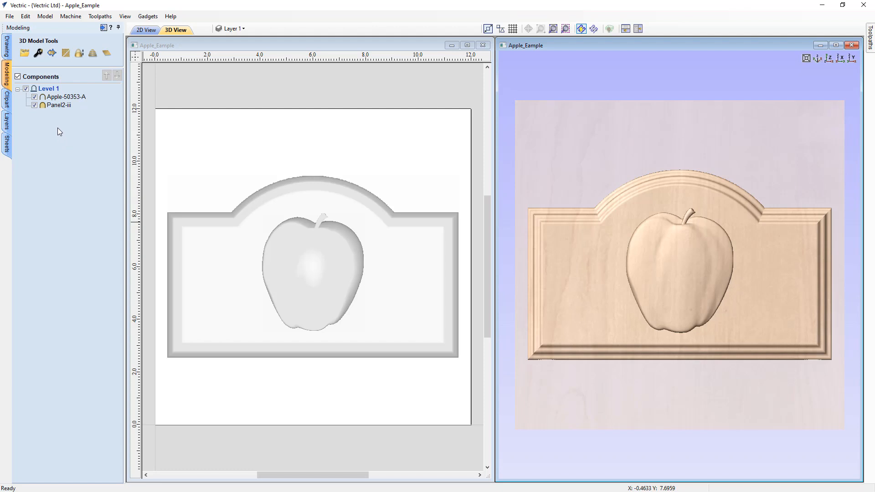
Open the name of Level 1 for editing in the component tree and leave the edit
mouse_move(50, 92)
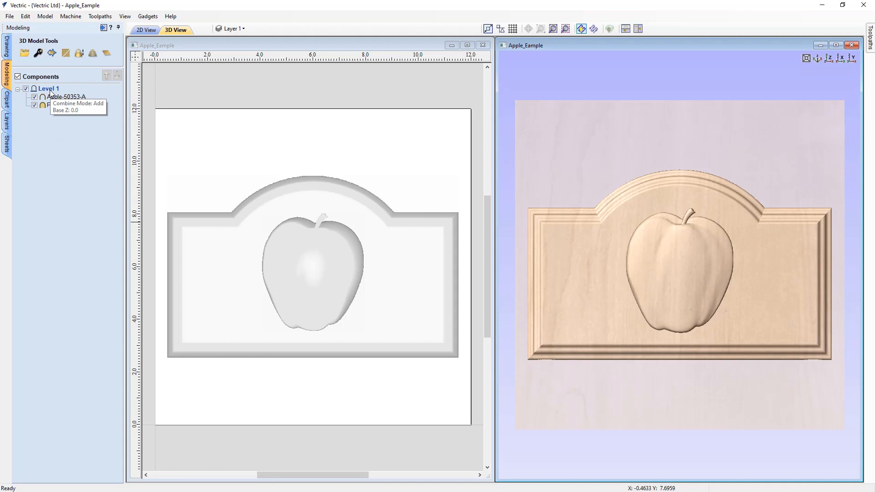
left_click(51, 90)
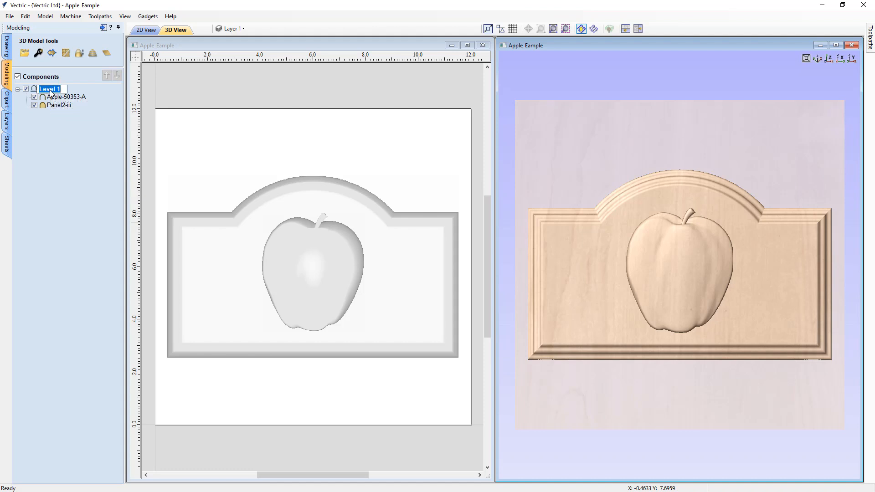
key("Return")
left_click(59, 131)
Review the commands available for Level 1, from Combine Mode and Clipping to Rename Level, and dismiss them
mouse_move(49, 108)
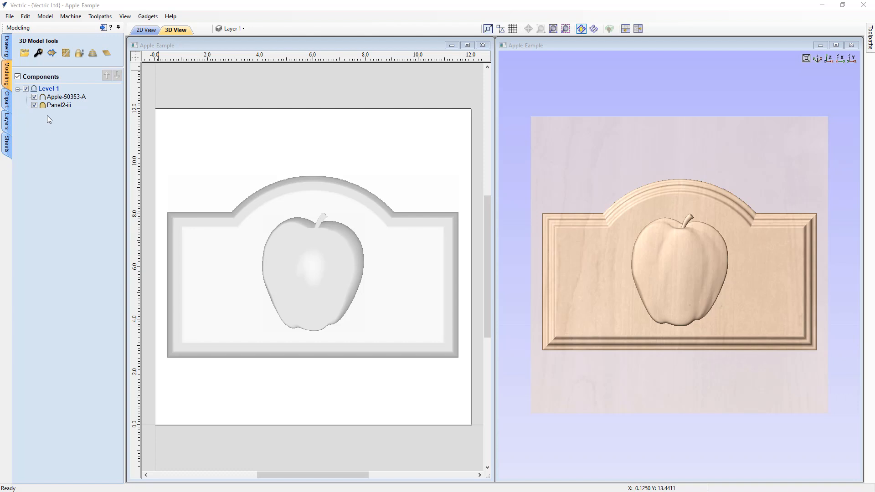
right_click(48, 90)
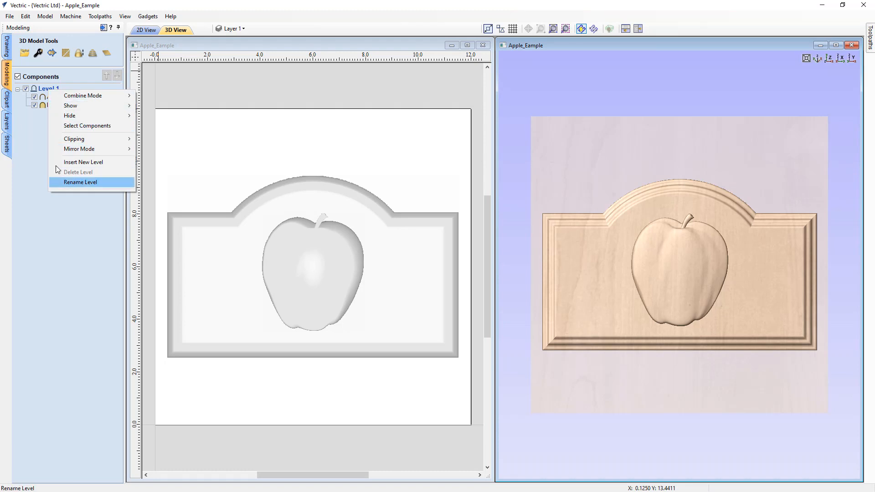
mouse_move(65, 96)
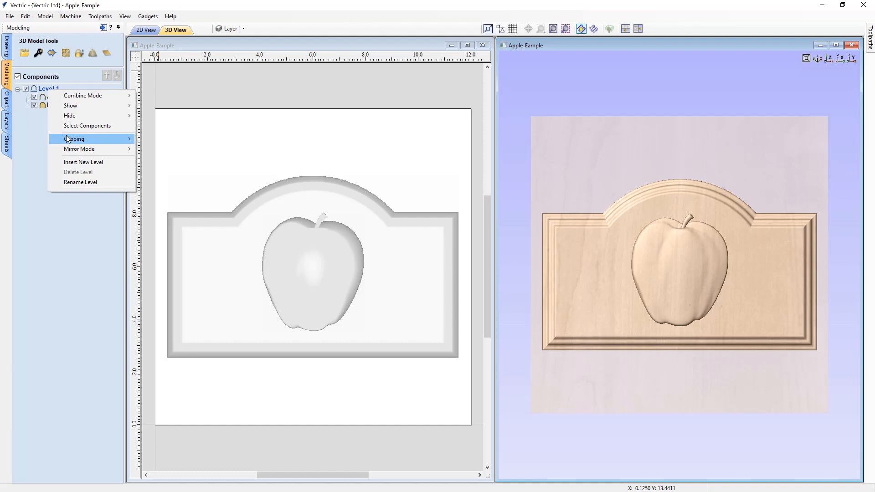
mouse_move(67, 139)
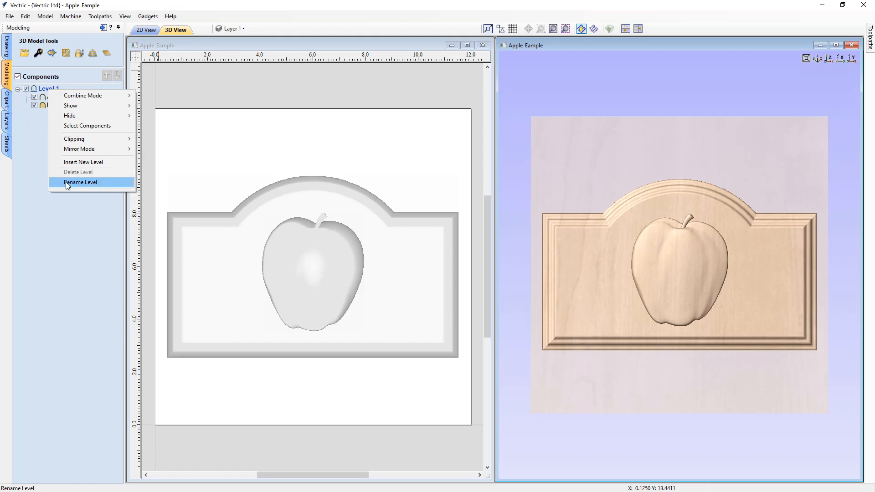
left_click(34, 158)
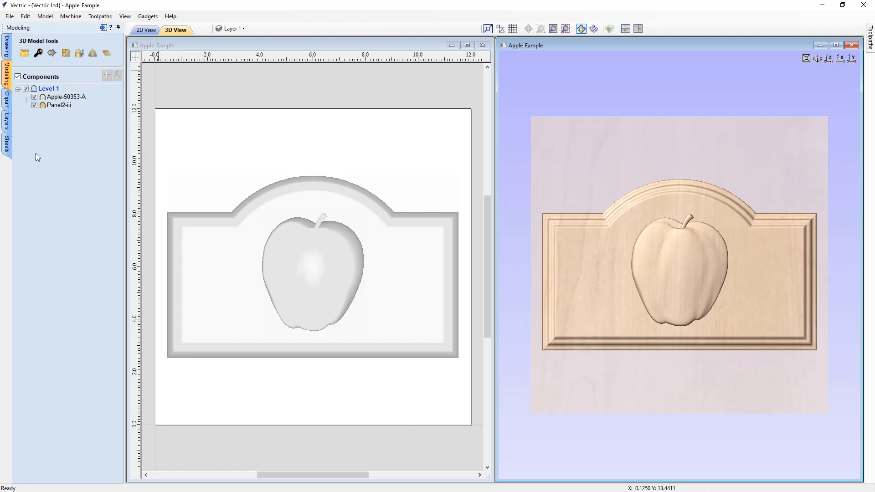
Duplicate the Apple-50353-A component with the Duplicate command and delete the copy
right_click(58, 99)
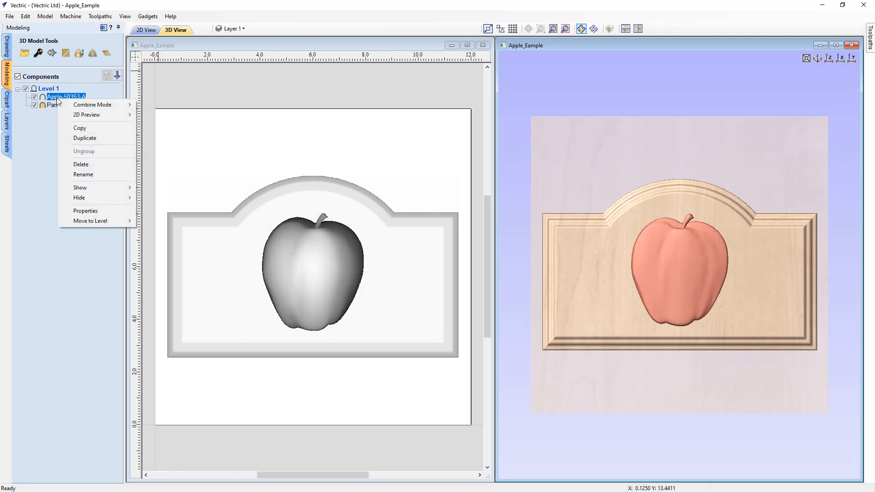
mouse_move(69, 106)
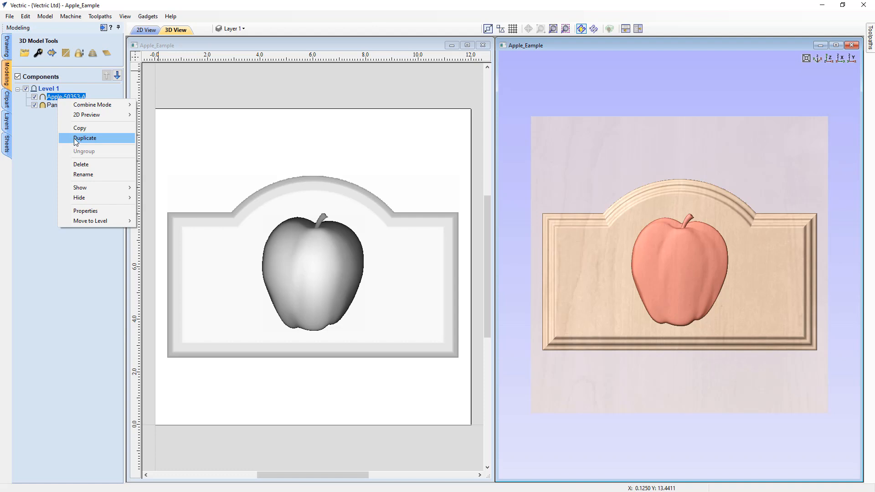
left_click(84, 138)
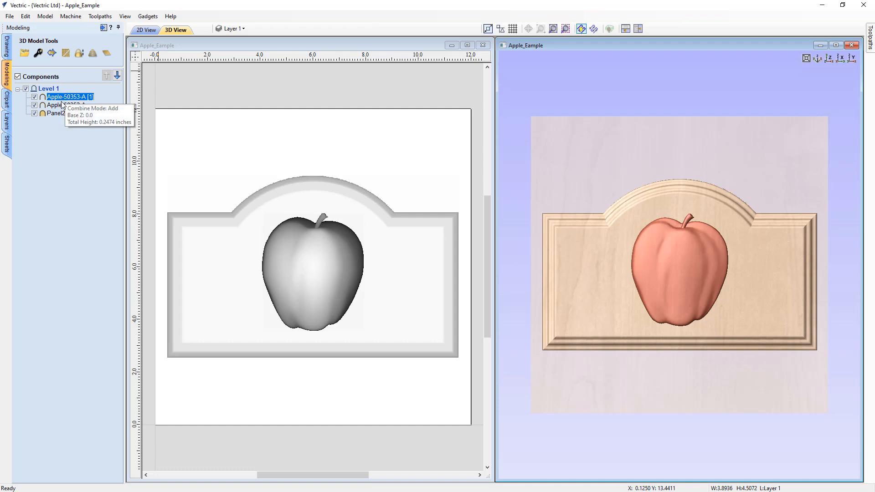
key("Delete")
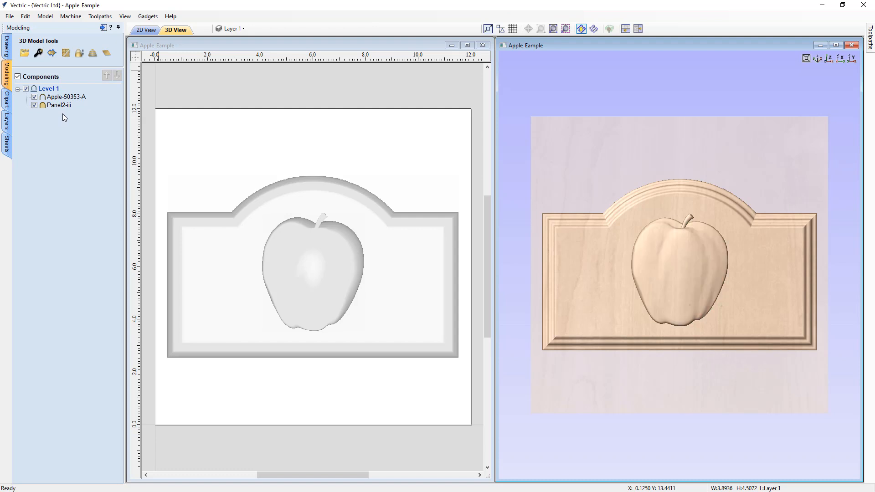
Copy the Apple-50353-A component directly within the component tree and delete that copy
left_click(61, 97)
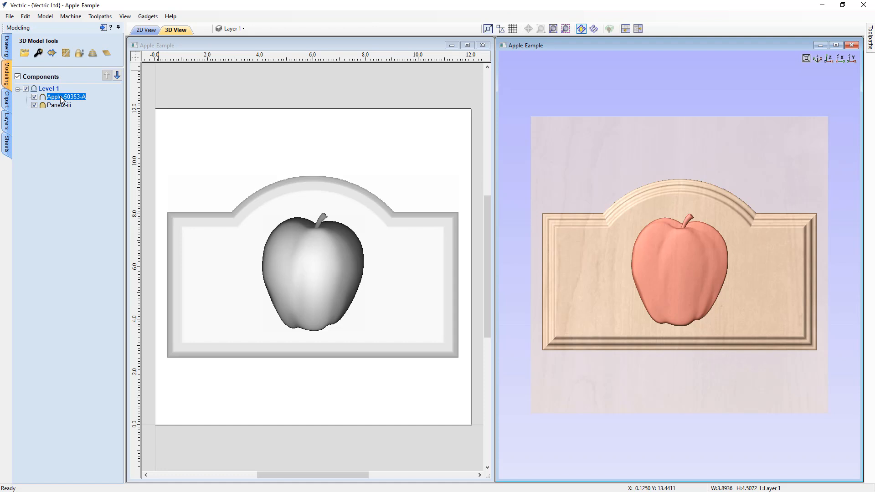
left_click_drag(60, 98, 63, 104)
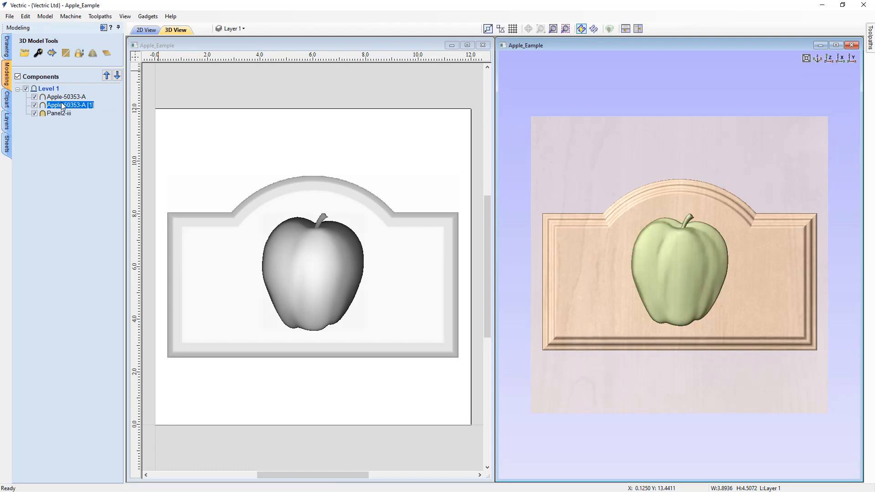
key("Delete")
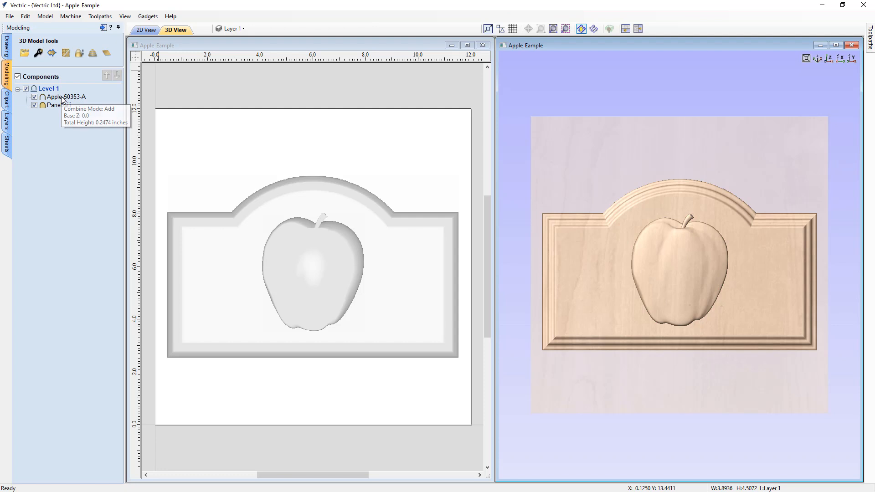
Review the Apple-50353-A component's commands, including Rename, Properties and Move to Level, and dismiss them
right_click(63, 99)
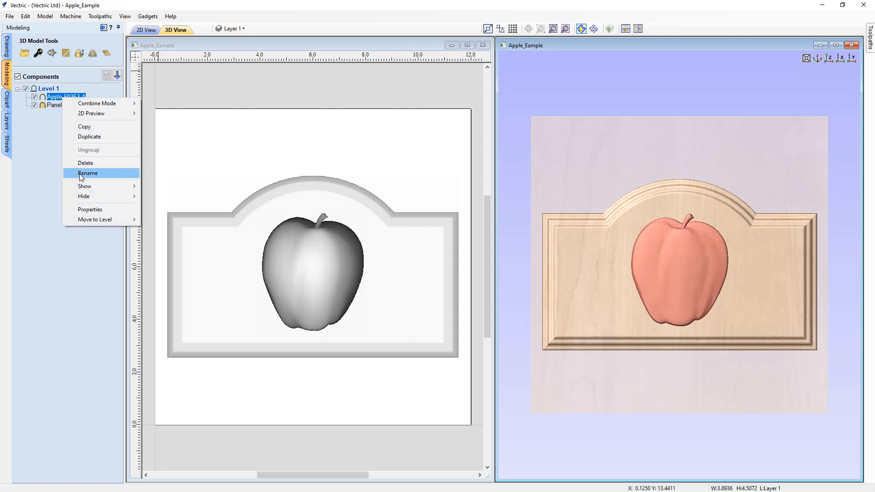
mouse_move(81, 187)
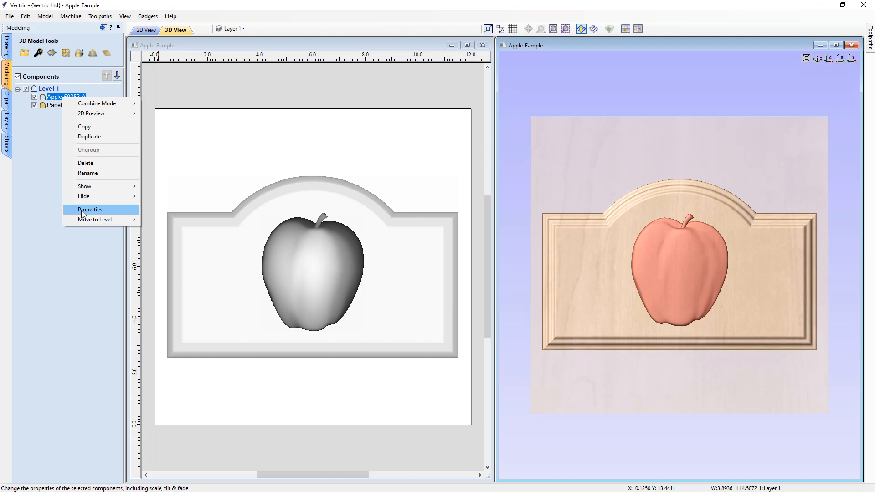
mouse_move(84, 220)
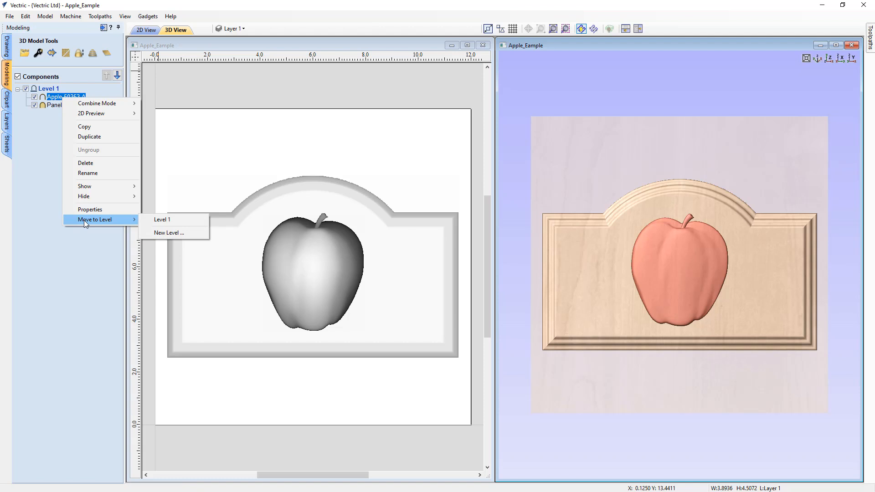
left_click(50, 231)
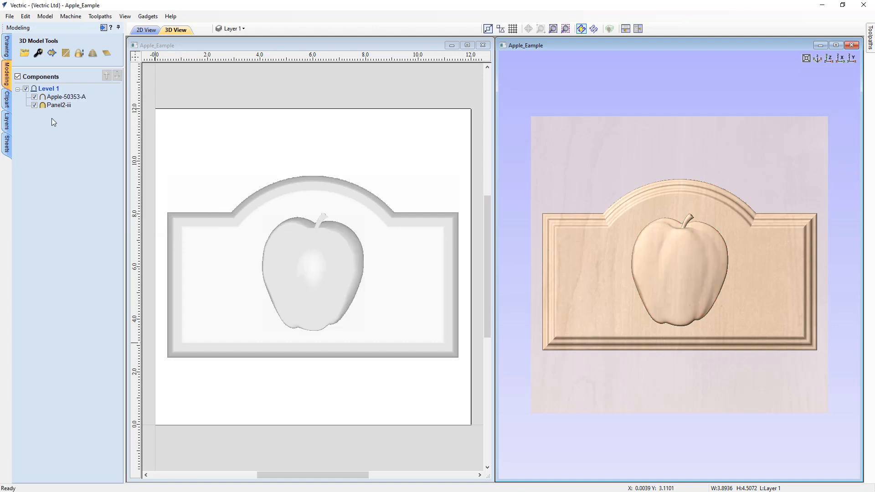
Check where Properties is available for the Panel2-iii component, open its Component Properties and close them
right_click(54, 107)
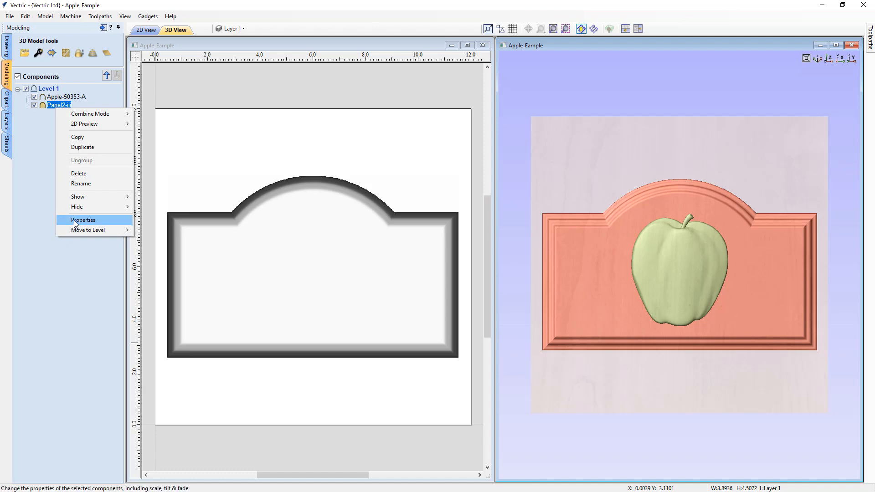
left_click(39, 211)
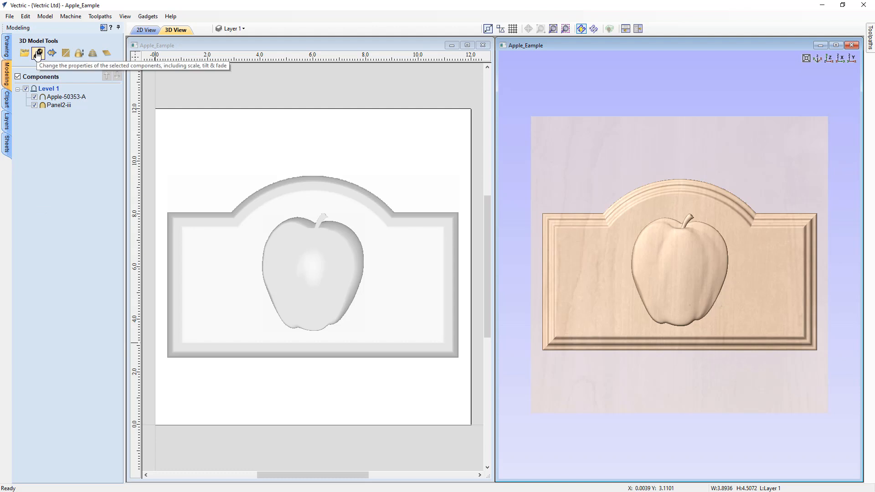
left_click(59, 105)
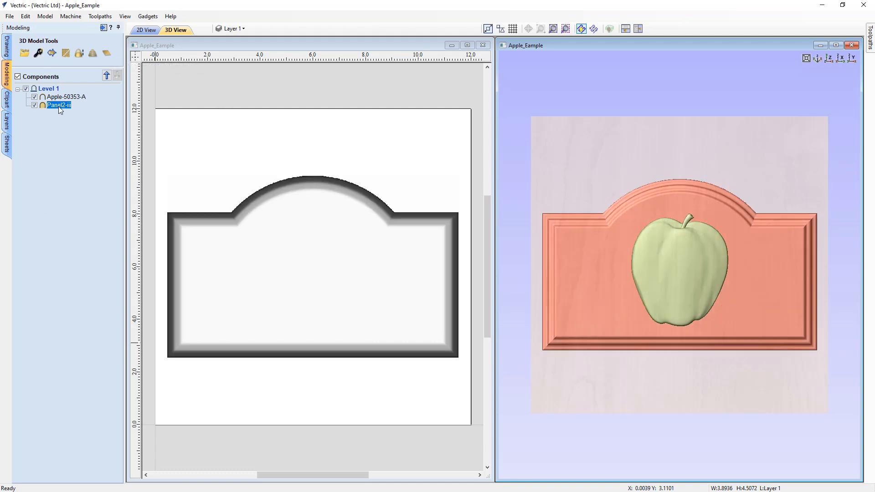
left_click(38, 54)
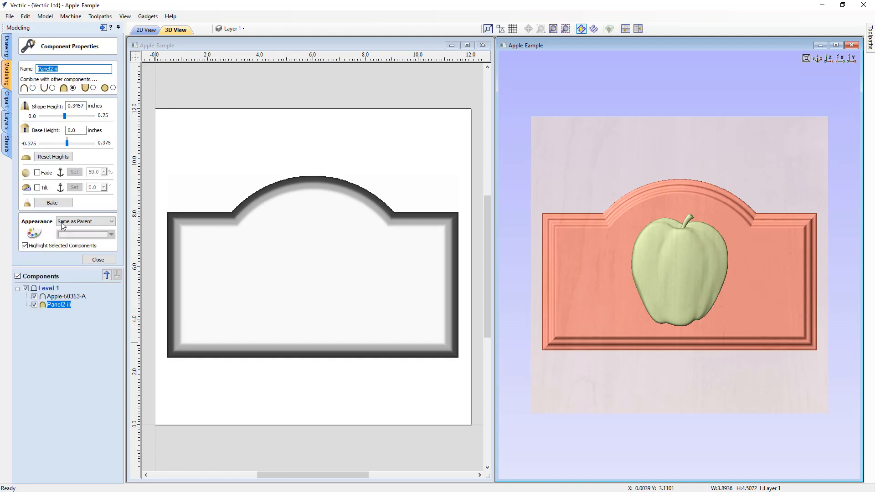
left_click(93, 259)
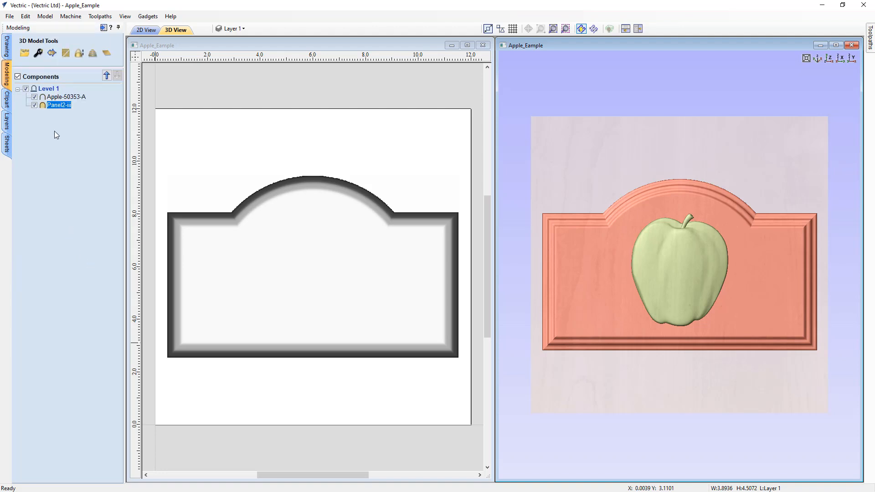
View the Component Properties of Level 1, close them and deselect the level
left_click(46, 89)
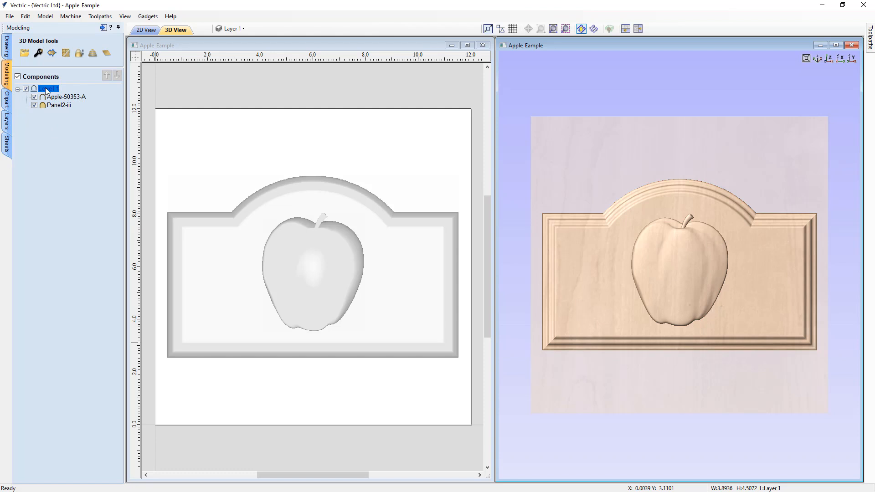
left_click(38, 53)
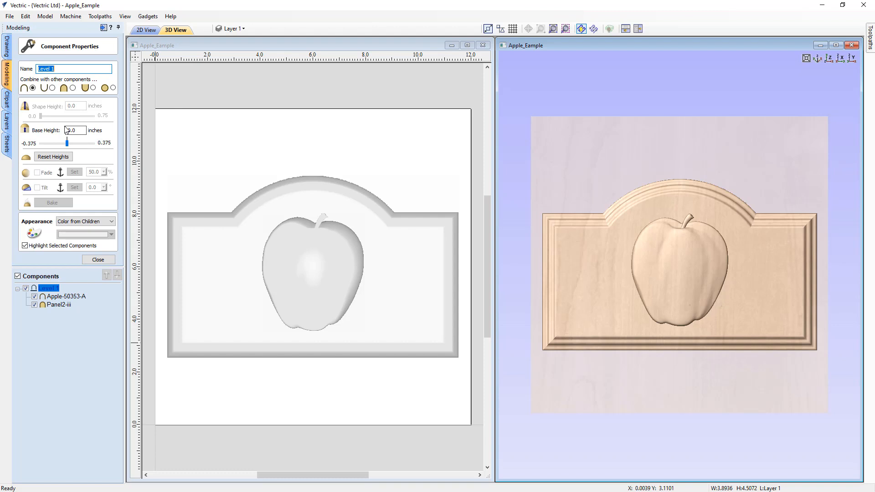
left_click(95, 258)
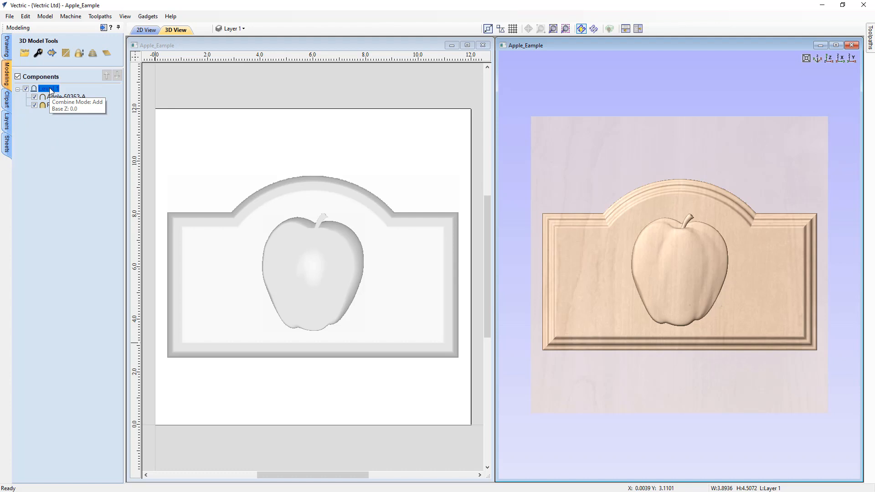
left_click(63, 174)
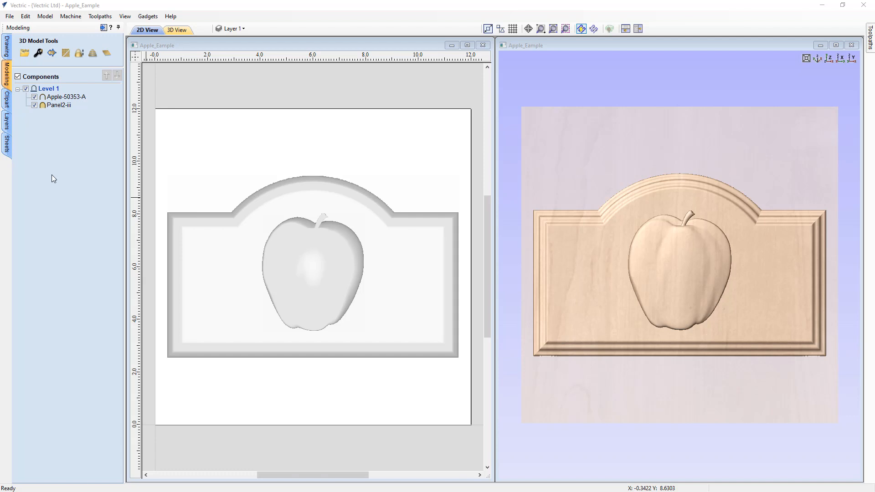
Add the Ribbon4 model from the Clipart library's Ribbons (Banners) folder and return to the component tree
left_click(7, 102)
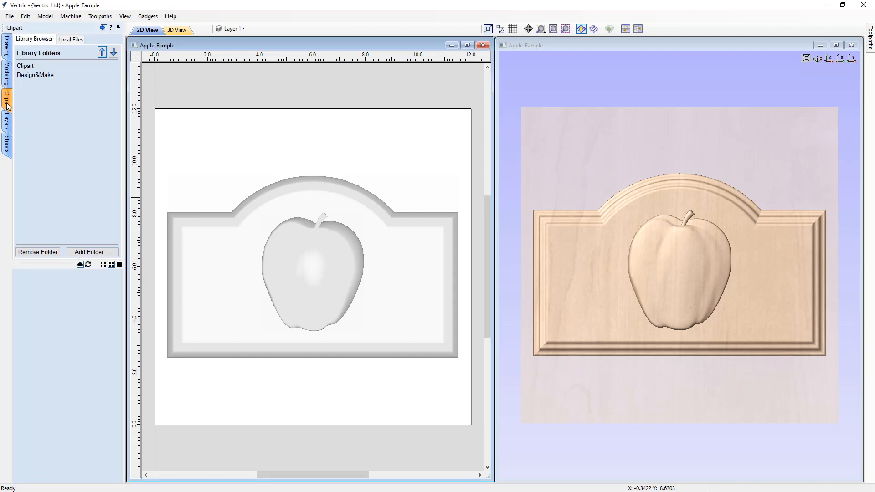
left_click(26, 66)
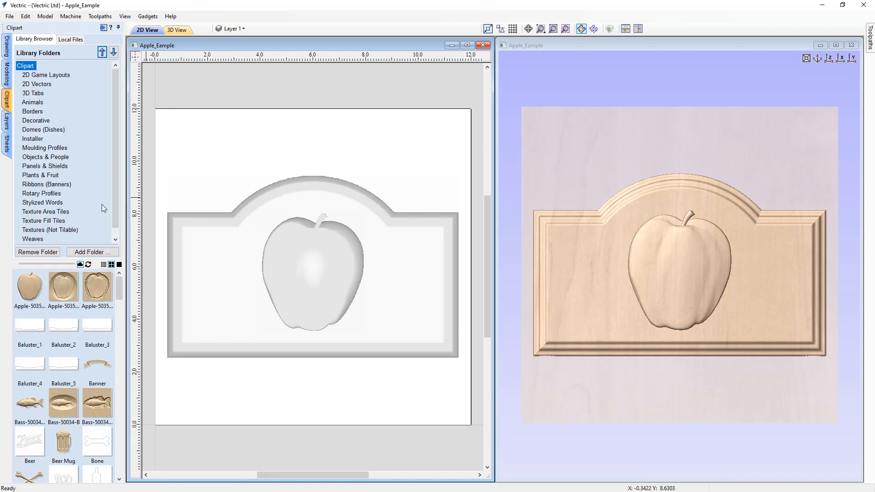
left_click(50, 185)
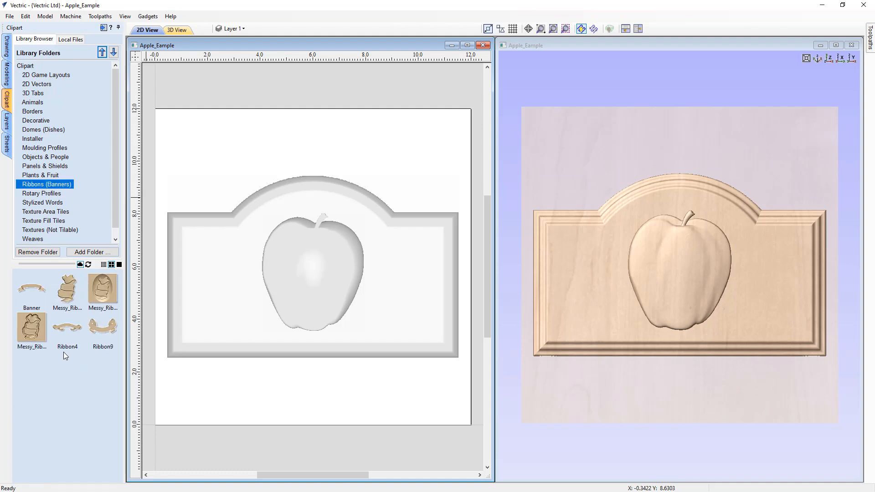
double_click(66, 327)
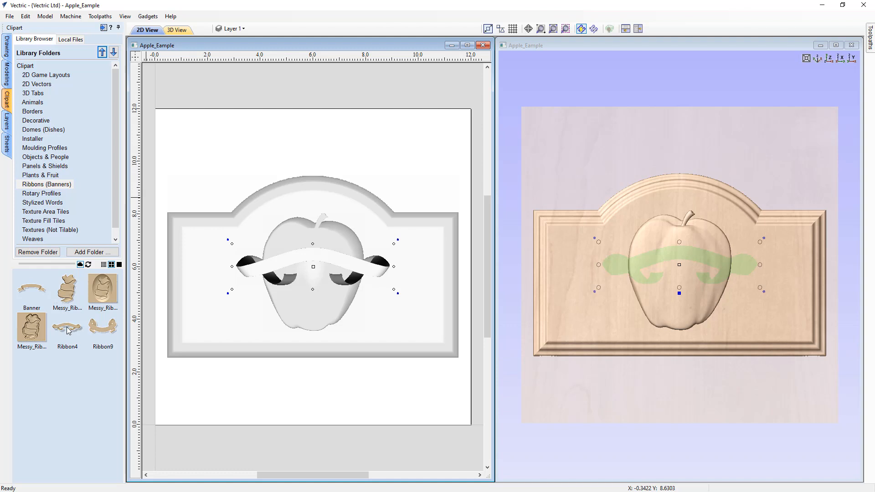
left_click_drag(68, 331, 250, 345)
left_click(7, 74)
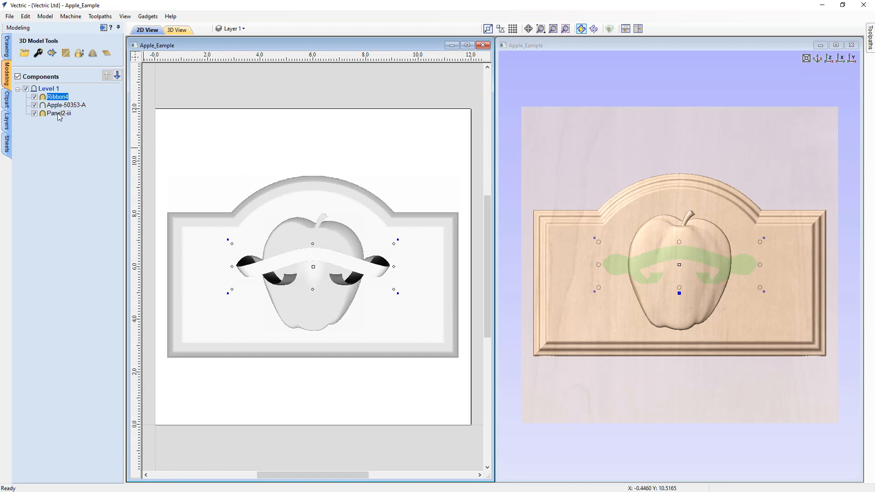
mouse_move(59, 117)
Enlarge the Ribbon4 component to about 10.68 by 2.66 inches and move it down over the panel's lower edge
left_click_drag(231, 287, 219, 304)
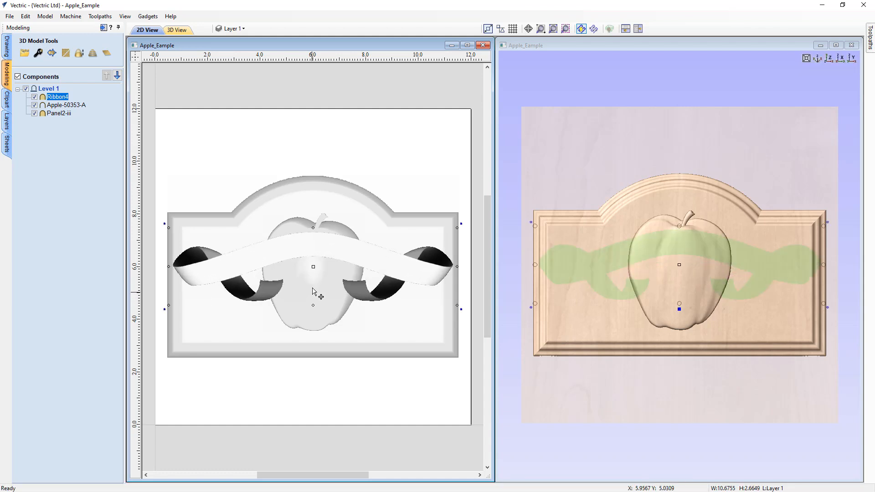
left_click_drag(308, 263, 313, 339)
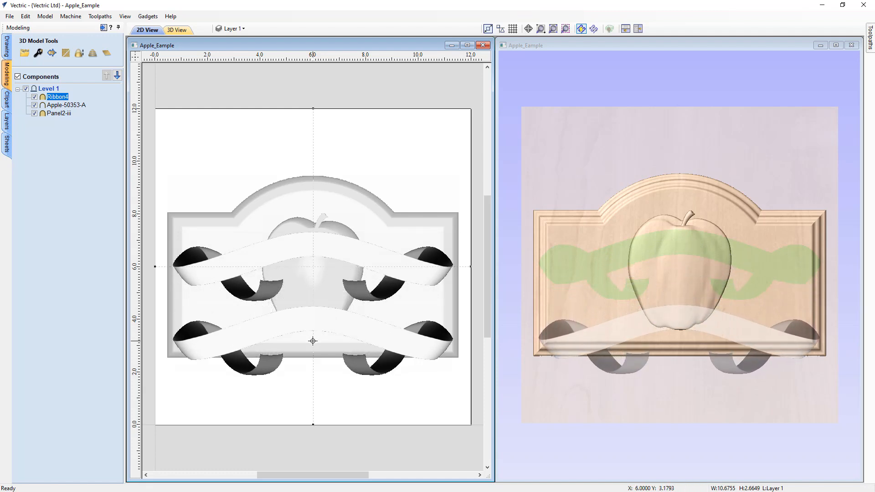
left_click_drag(313, 341, 313, 343)
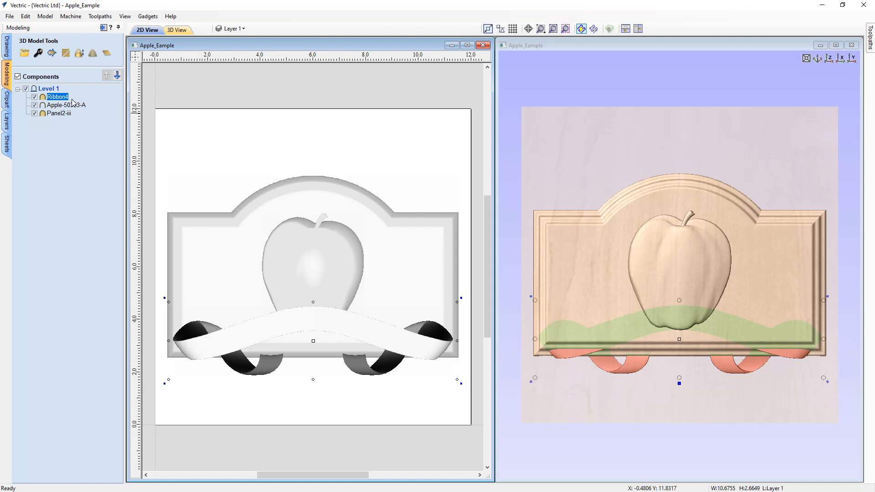
Raise the Ribbon4 component's base height to 0.3525 inches in its Component Properties and close them
right_click(61, 100)
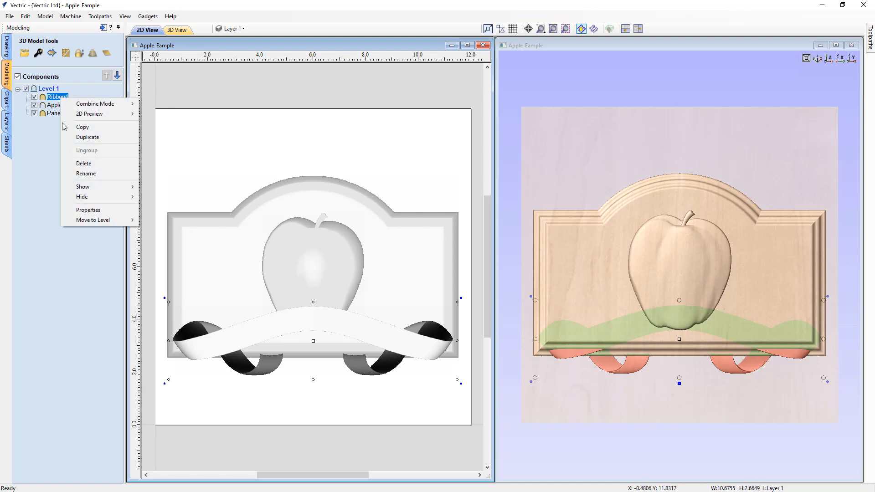
left_click(85, 210)
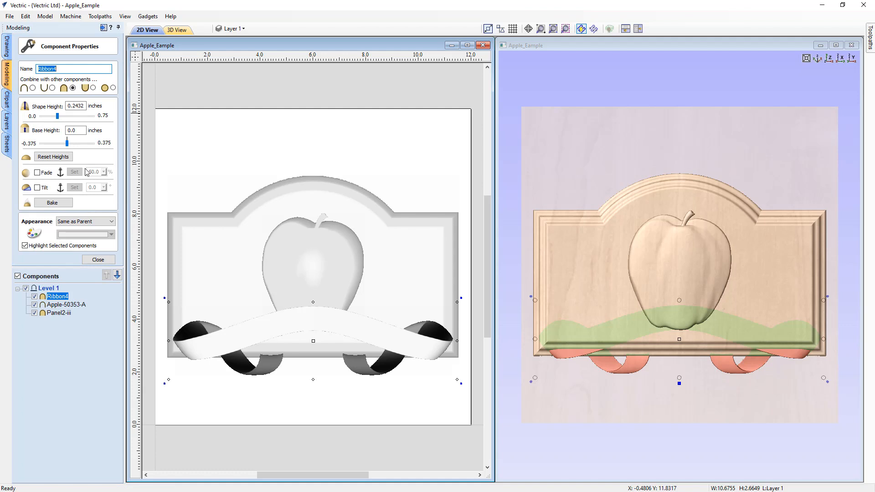
left_click_drag(67, 143, 93, 147)
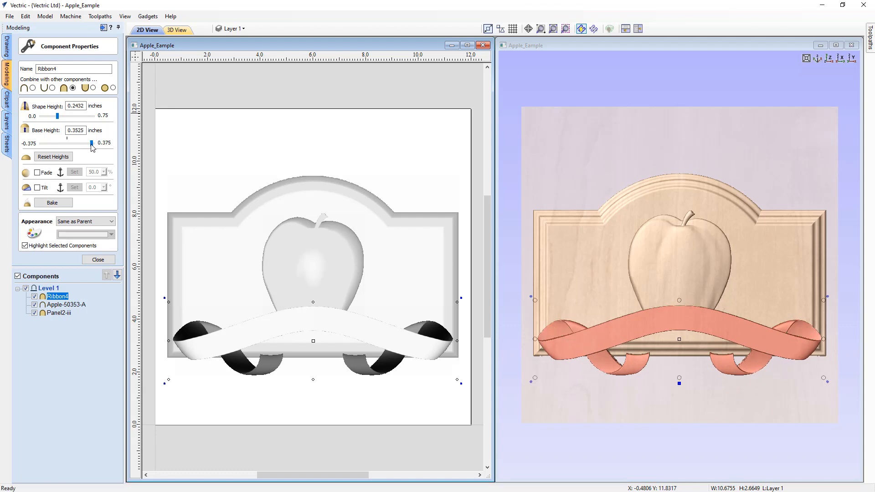
left_click(98, 260)
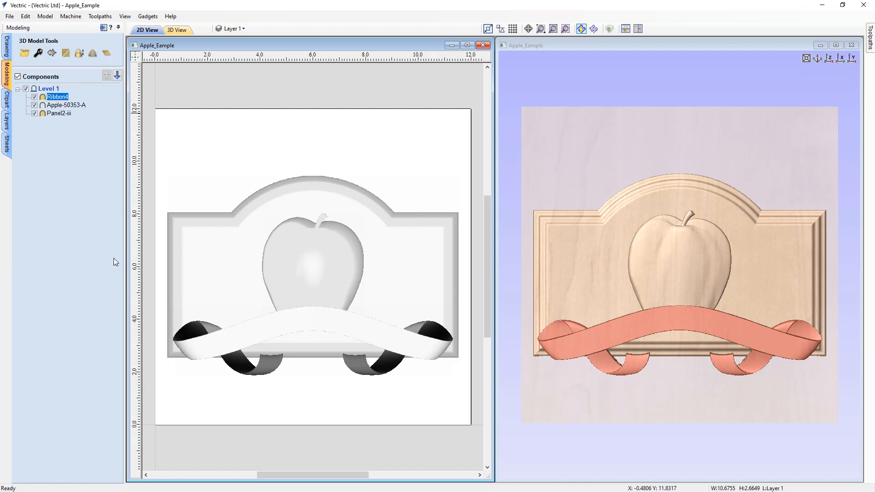
Deselect the ribbon, inspect the composite model at an angle in 3D and restore the view down the Z axis
left_click(459, 406)
left_click_drag(601, 412, 618, 380)
left_click_drag(835, 215, 804, 183)
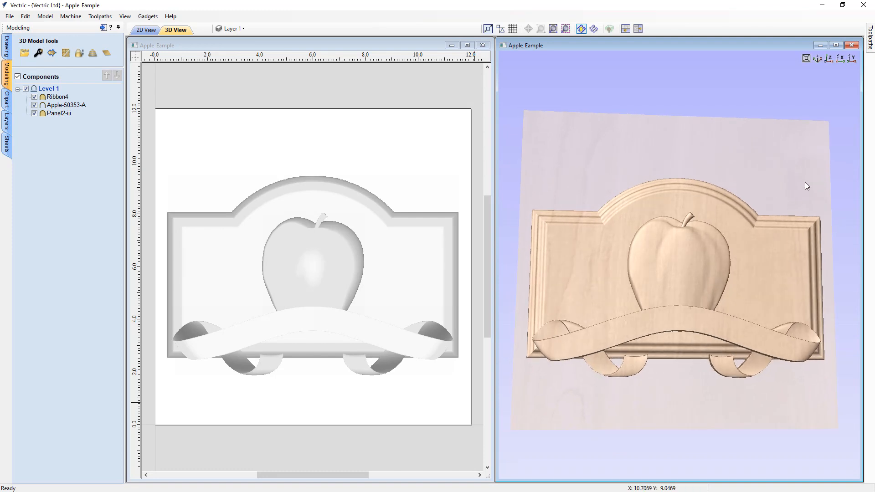
left_click(829, 58)
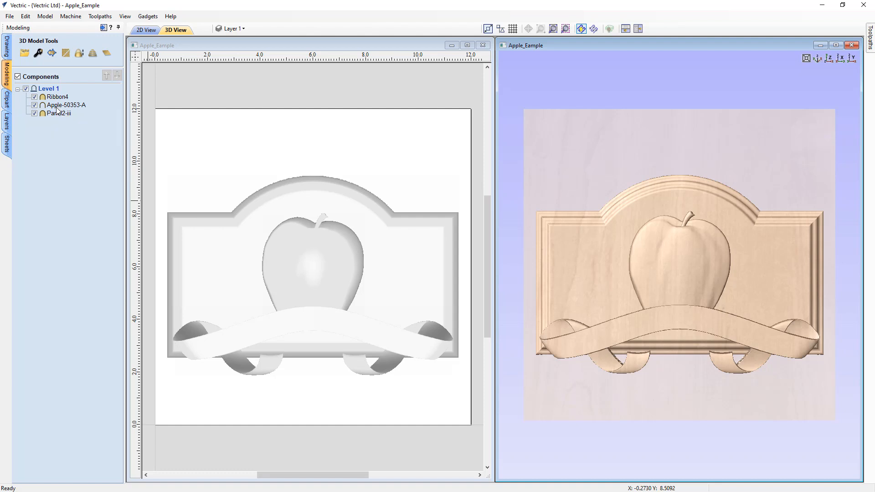
Select the Ribbon4 component, hide it in the component tree and show it again
mouse_move(58, 116)
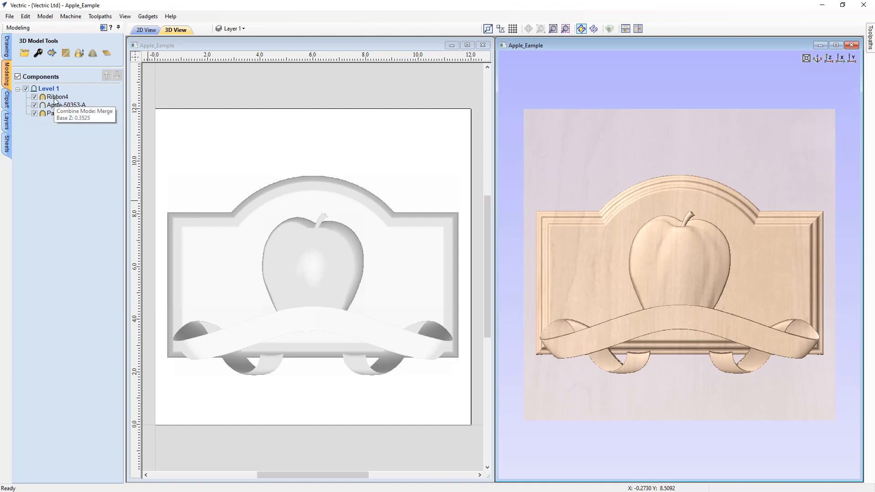
left_click(55, 97)
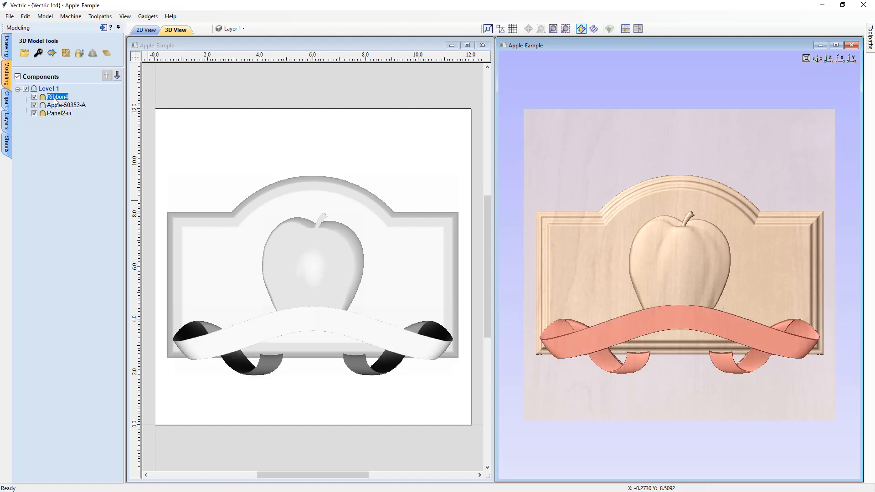
left_click(35, 97)
left_click(35, 97)
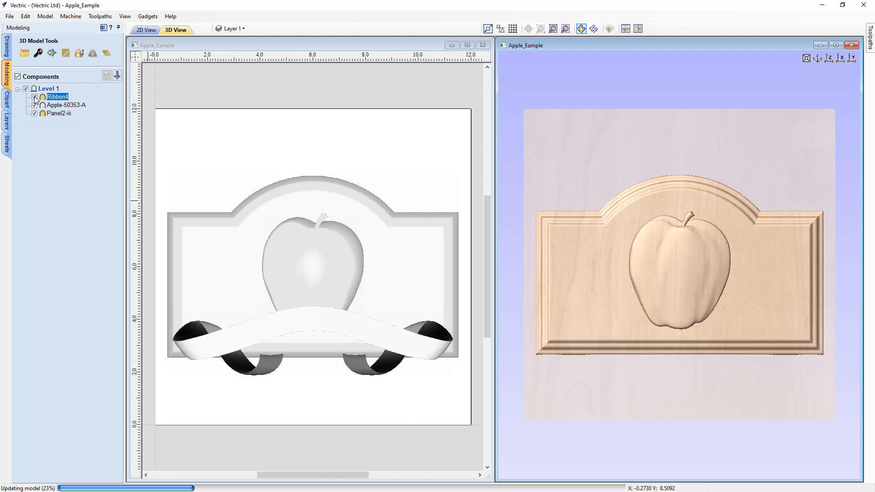
Check the Ribbon4 component's commands, dismiss them and delete the component
right_click(57, 98)
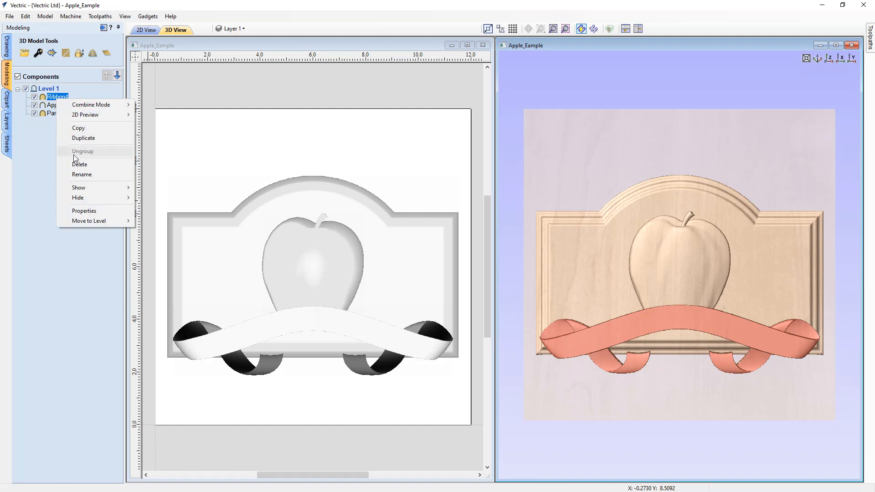
left_click(43, 161)
left_click(55, 98)
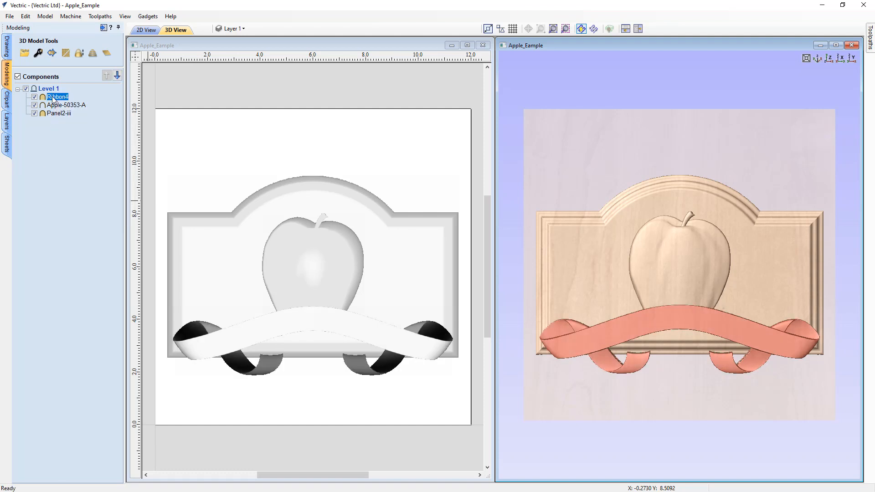
key("Delete")
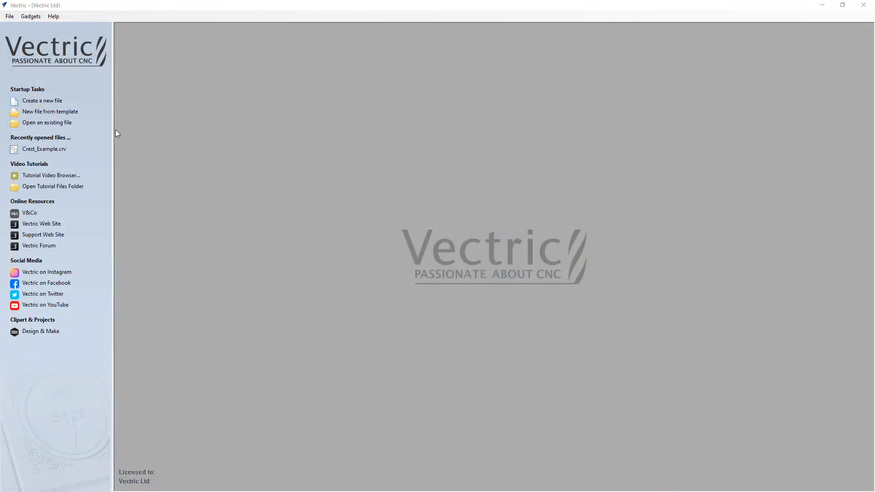
Open the Crest_Example file, bring up its component tree and tile the 2D and 3D views side by side
left_click(64, 125)
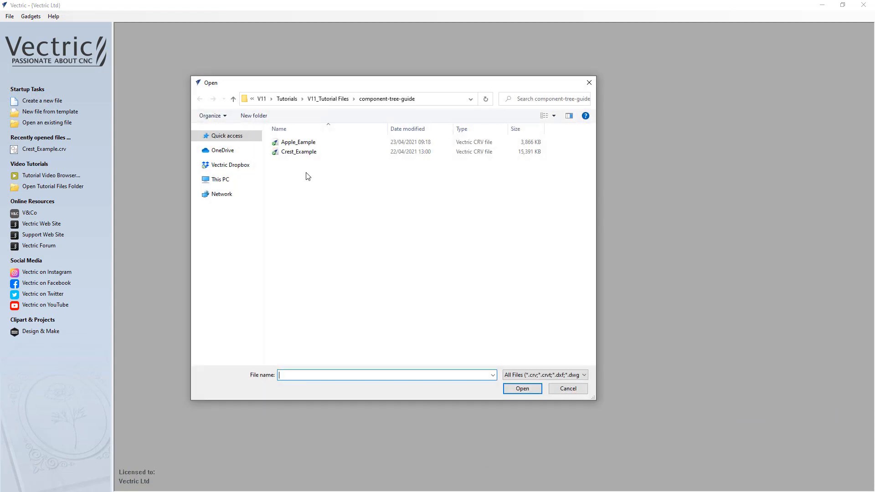
left_click(292, 155)
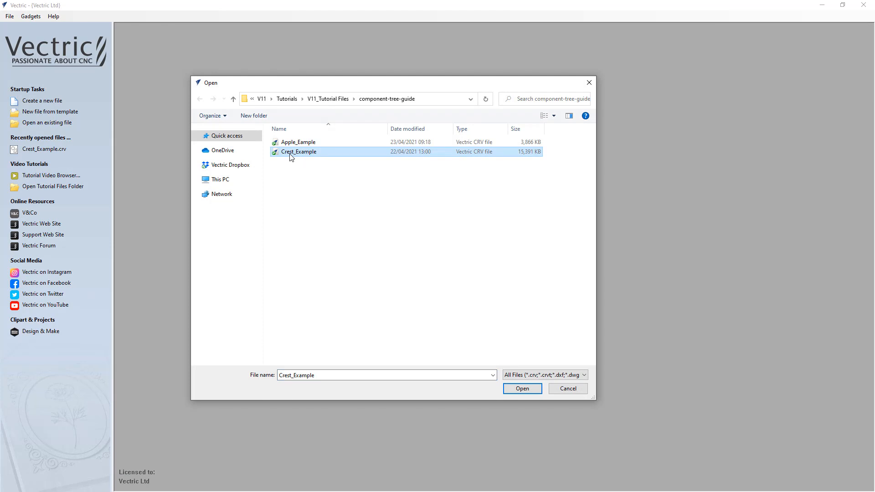
left_click(514, 389)
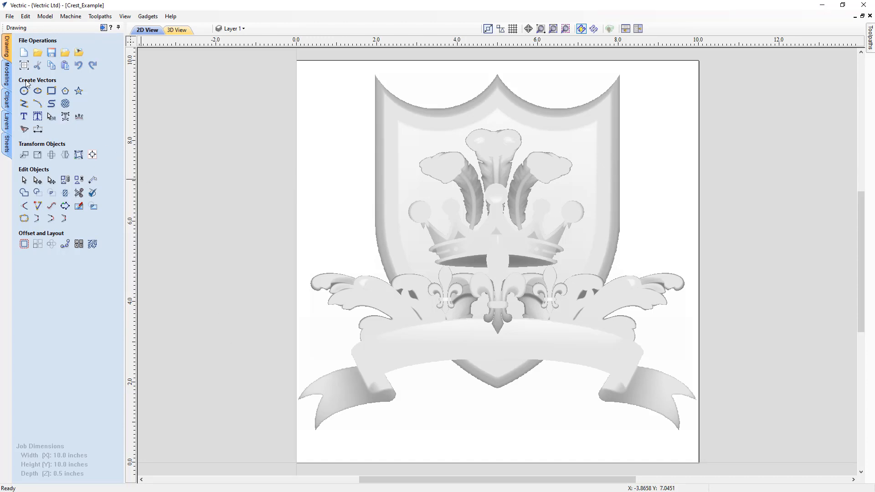
left_click(6, 76)
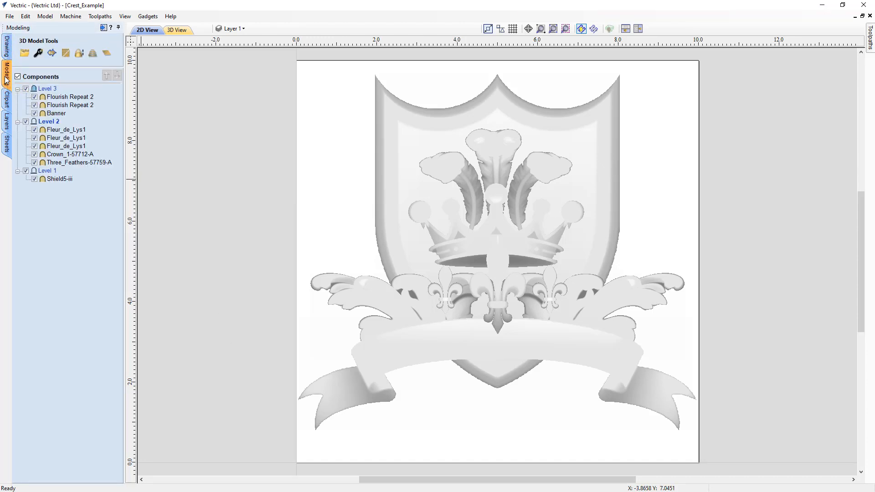
left_click(638, 30)
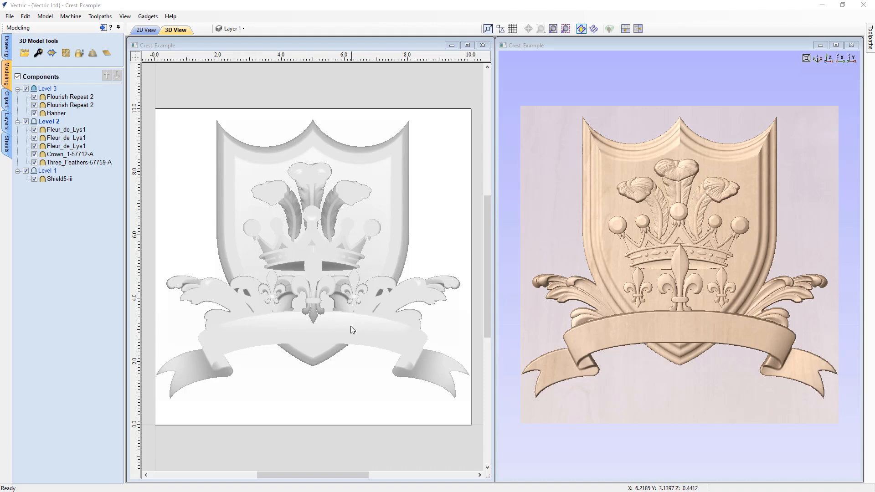
Examine the complete crest model from several angles in 3D and restore the view down the Z axis
left_click(619, 402)
left_click_drag(619, 402, 748, 321)
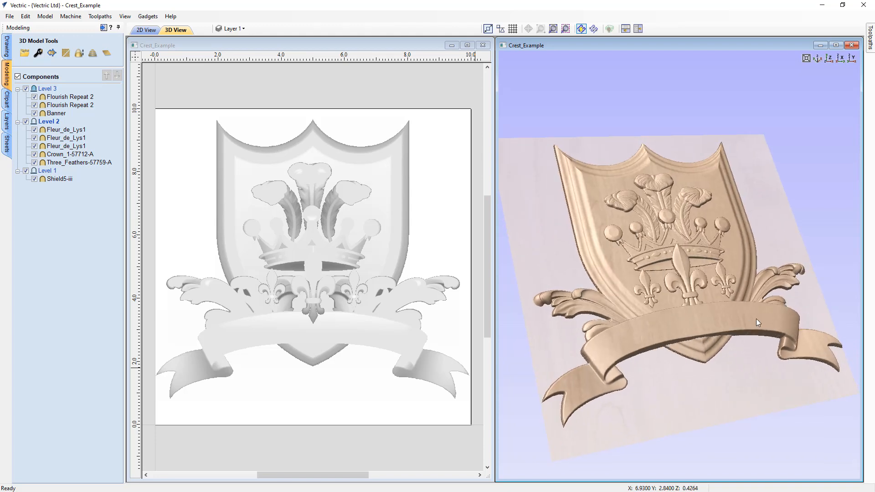
left_click_drag(821, 310, 710, 326)
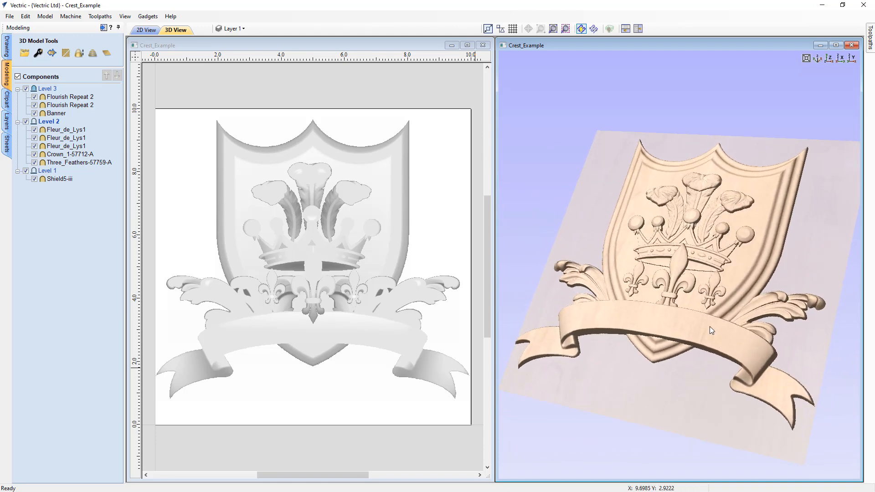
left_click(828, 59)
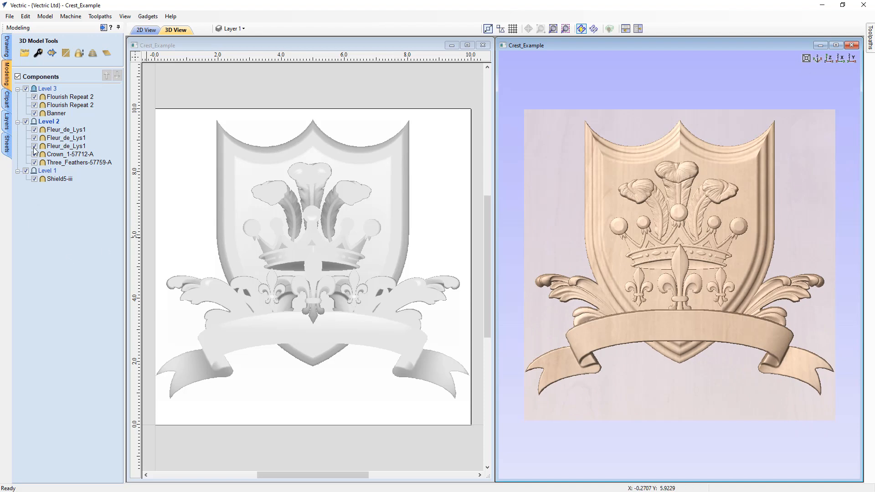
Hide all components, show Level 1 alone, and switch the visibility over to Level 2 only
left_click(17, 76)
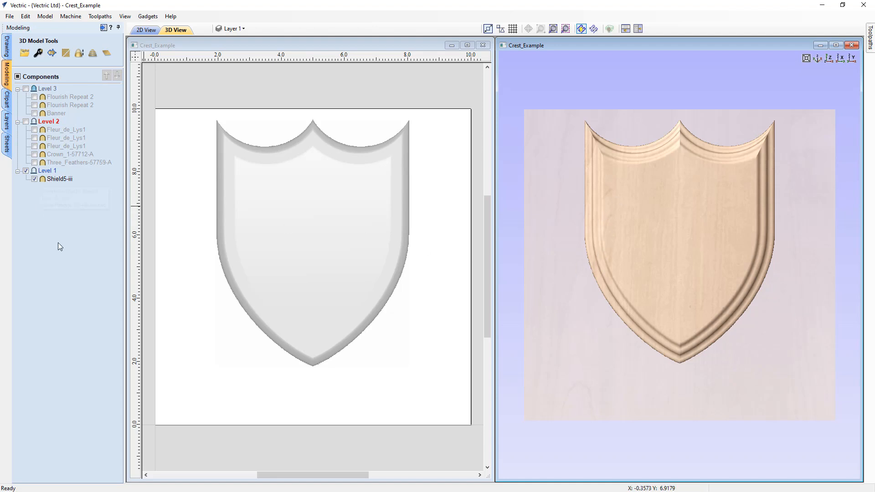
left_click(26, 170)
left_click(26, 121)
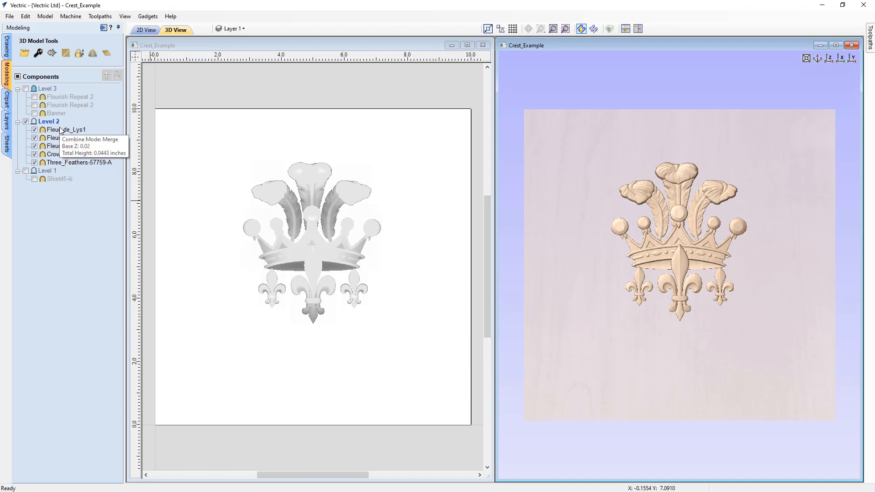
Isolate the Three_Feathers-57759-A component so it is the only one shown, and tilt it slightly in 3D
right_click(55, 163)
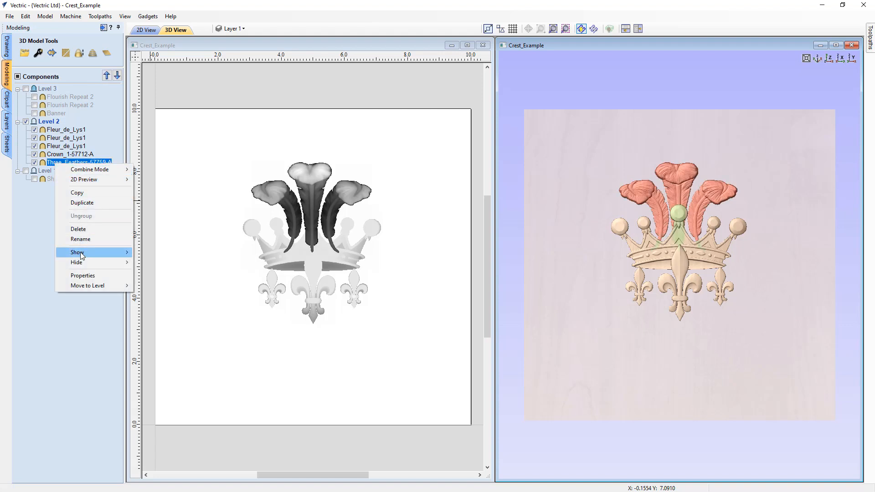
mouse_move(82, 252)
left_click(165, 262)
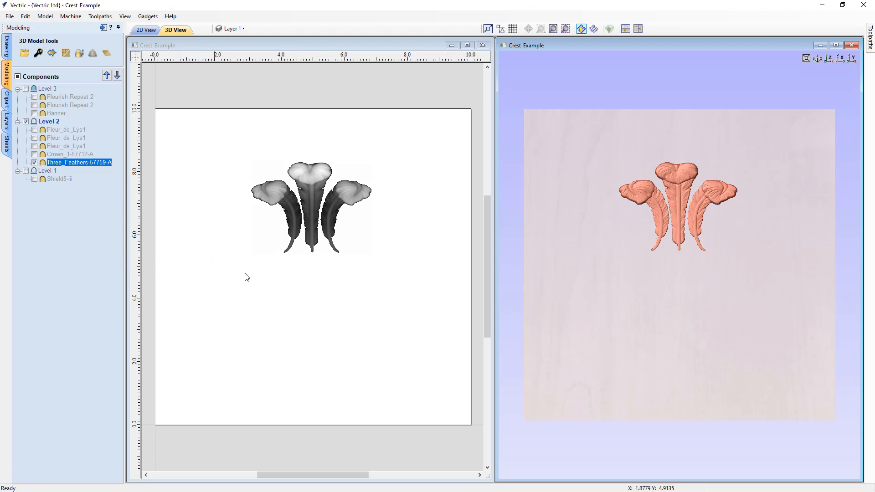
left_click_drag(610, 323, 616, 294)
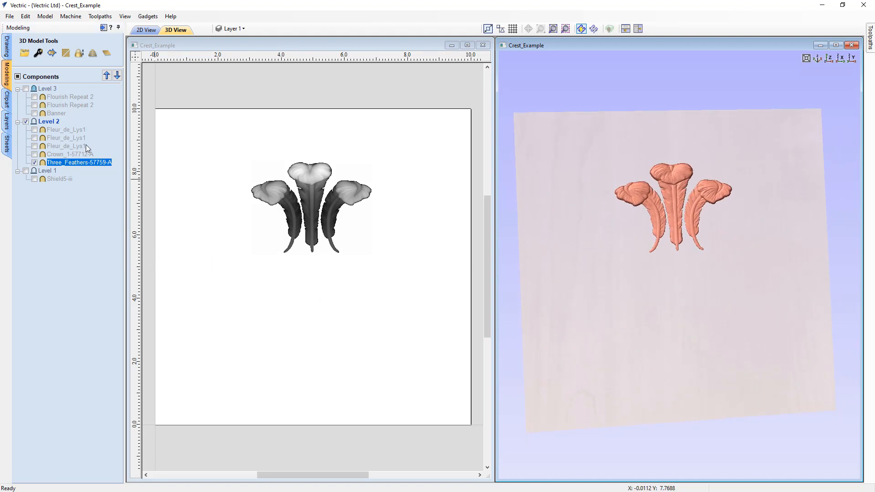
Show the Crown_1-57712-A component, inspect how it merges with the feathers in 3D and restore the Z-axis view
left_click(34, 155)
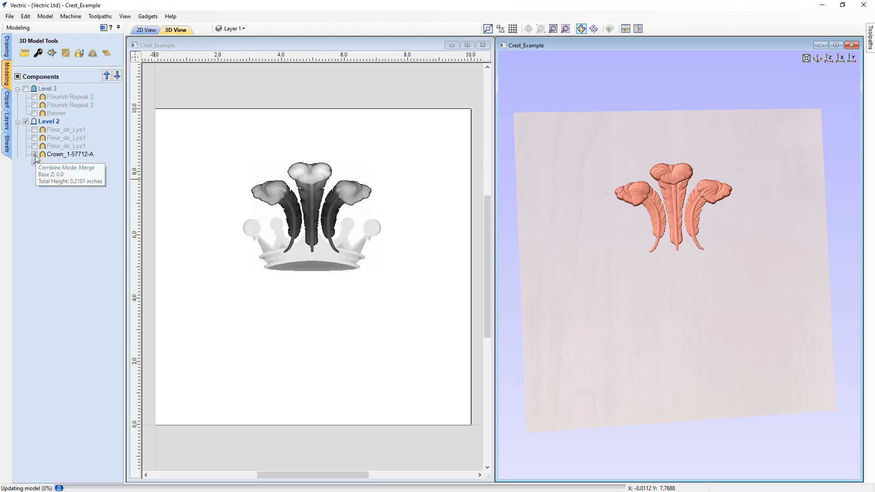
left_click_drag(624, 299, 670, 309)
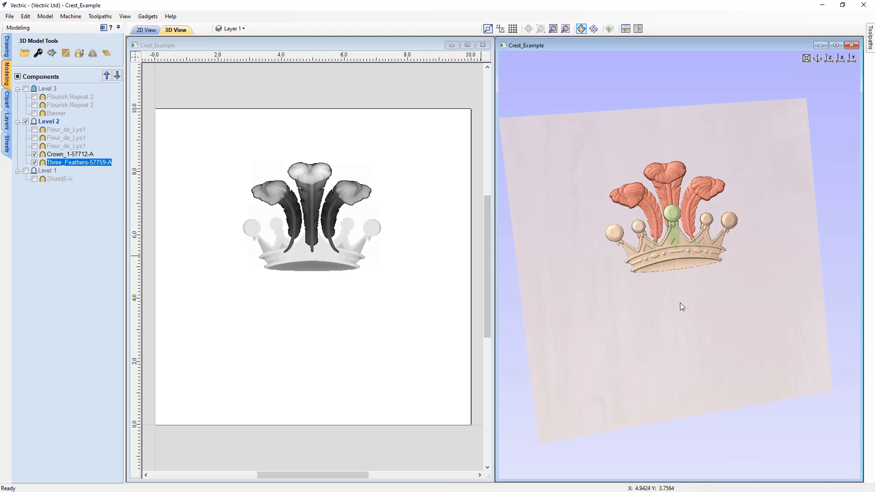
scroll(663, 211, "up", 3)
left_click_drag(589, 190, 668, 302)
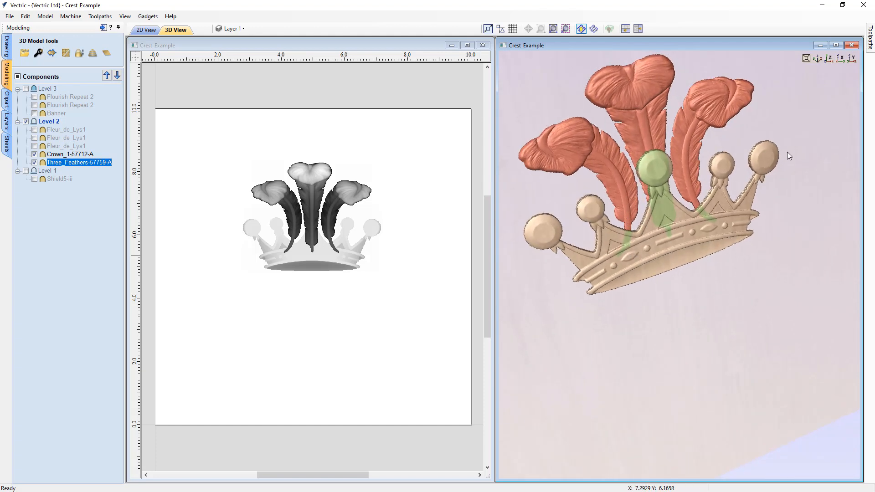
left_click(828, 58)
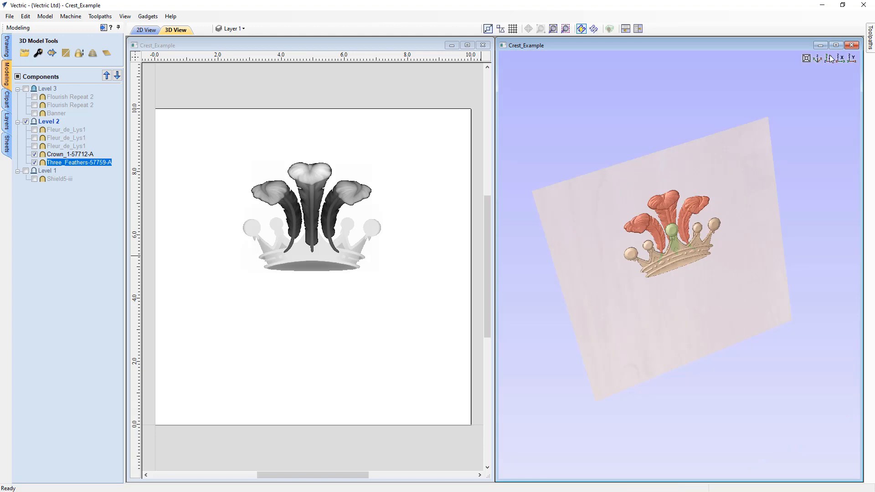
Show the central Fleur_de_Lys1 component, inspect it over the crown in 3D, and show the two smaller Fleur_de_Lys1 components
right_click(40, 149)
left_click(68, 162)
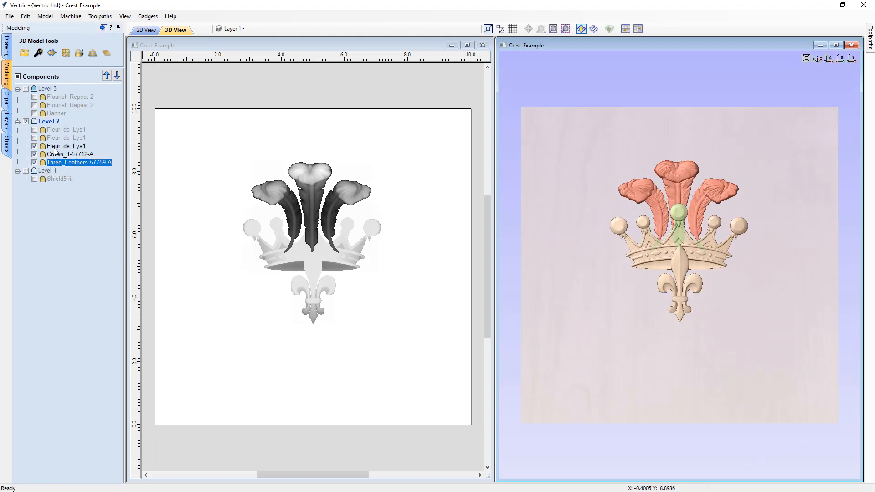
left_click_drag(684, 349, 696, 271)
scroll(689, 270, "up", 3)
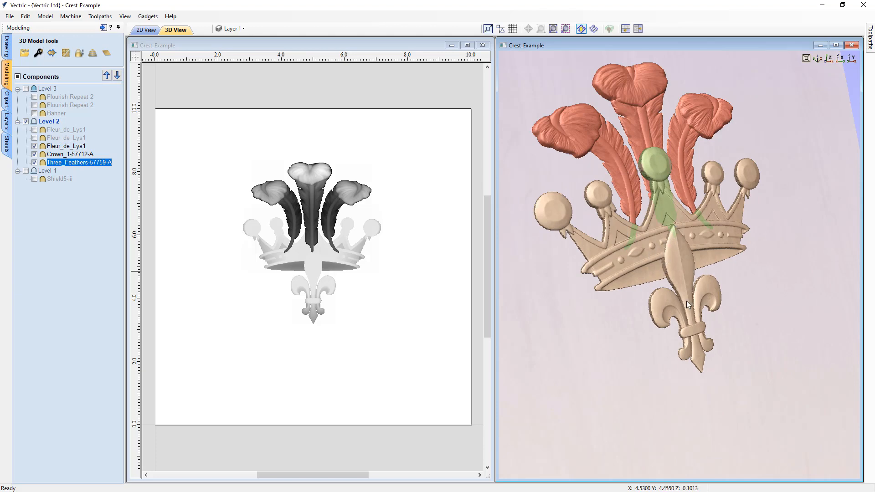
left_click_drag(768, 308, 791, 99)
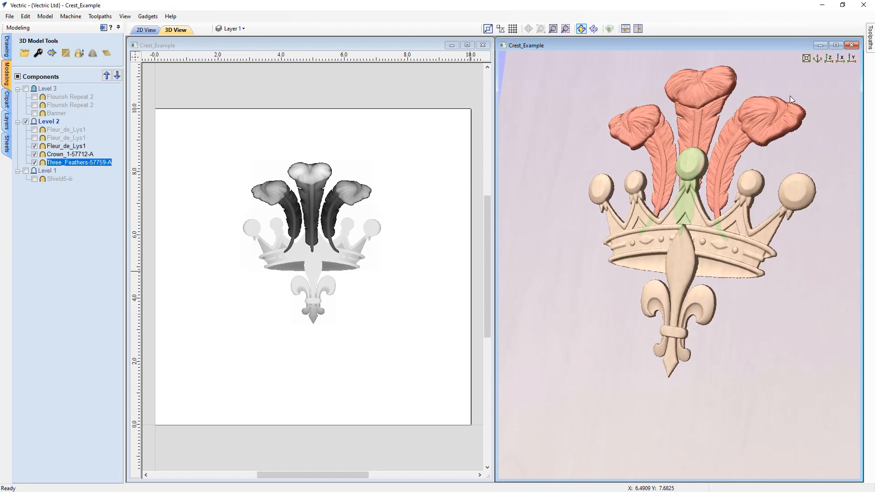
left_click(829, 60)
left_click(34, 138)
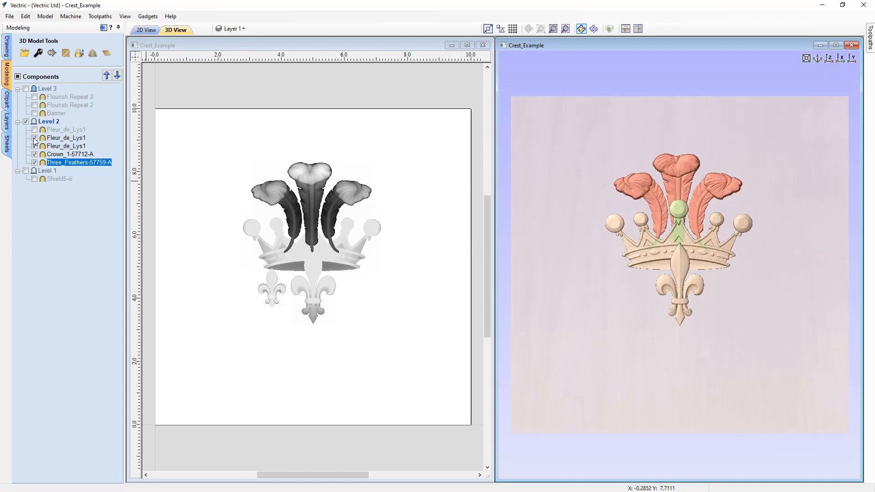
left_click(34, 130)
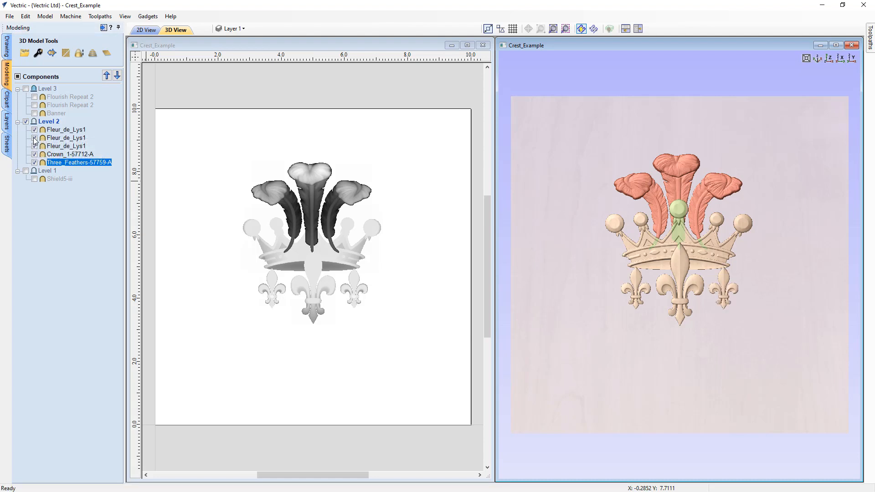
Hide Level 2, show Level 3 and isolate its Banner component
left_click(26, 122)
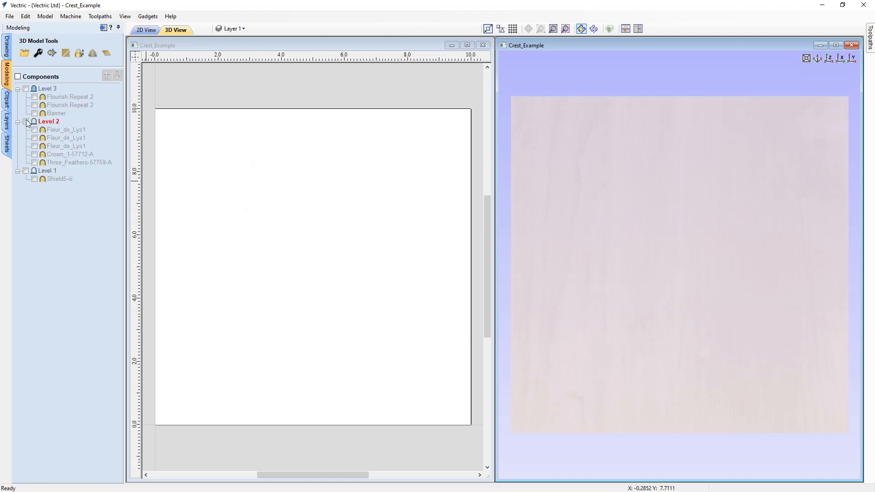
left_click(26, 89)
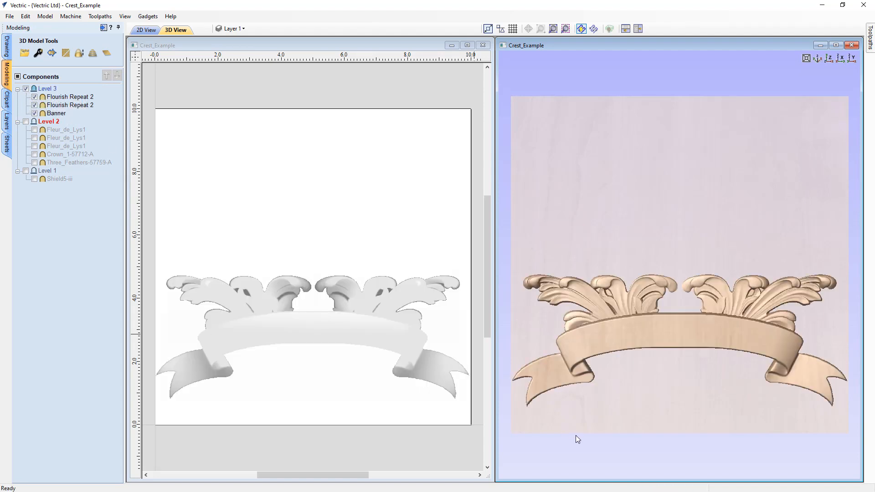
right_click(53, 114)
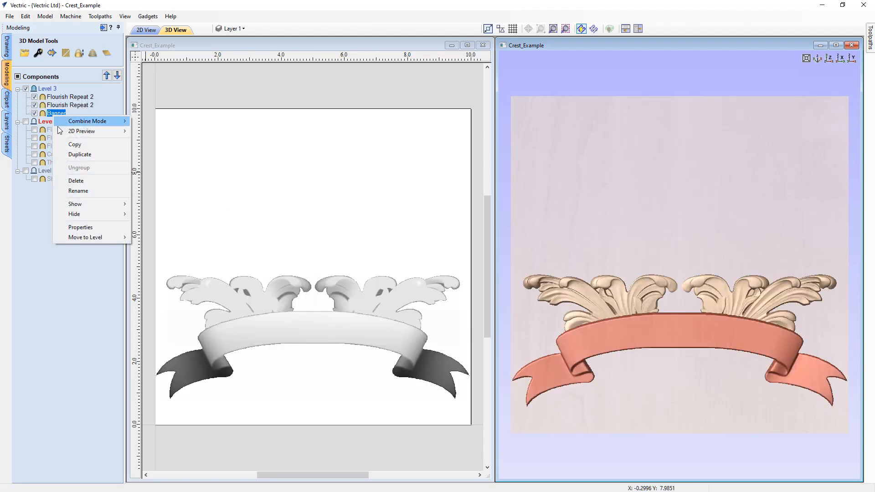
mouse_move(80, 204)
left_click(166, 214)
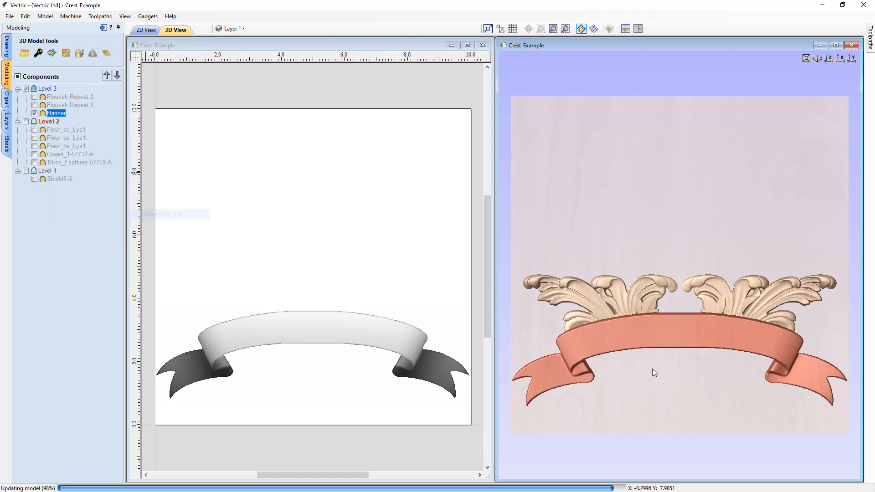
Examine the shape of the isolated Banner component from an angle in 3D
left_click_drag(630, 368, 669, 259)
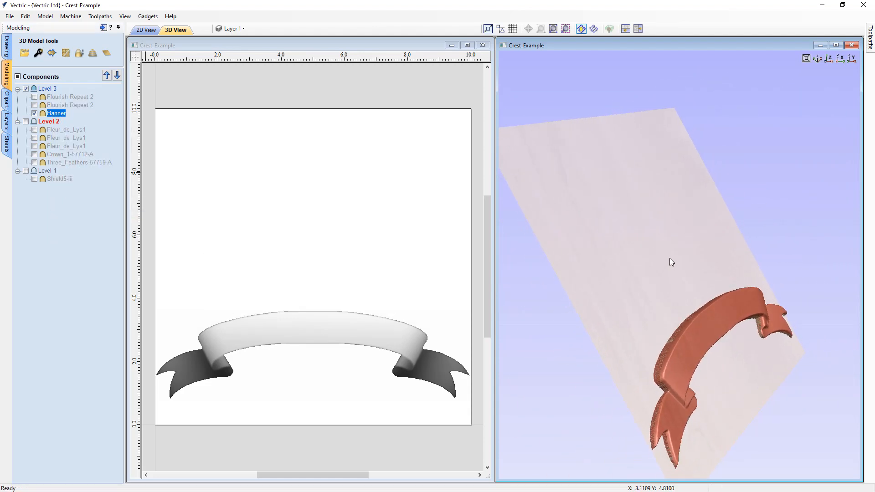
left_click_drag(727, 376, 725, 373)
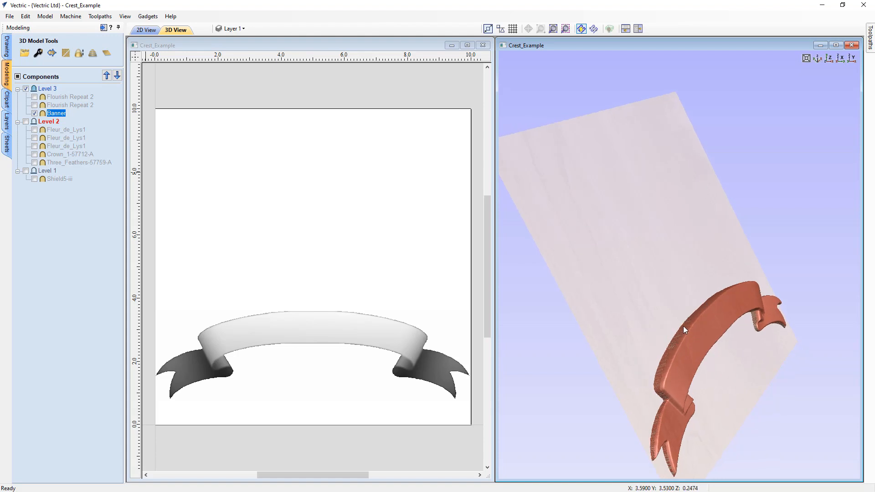
left_click_drag(753, 356, 715, 354)
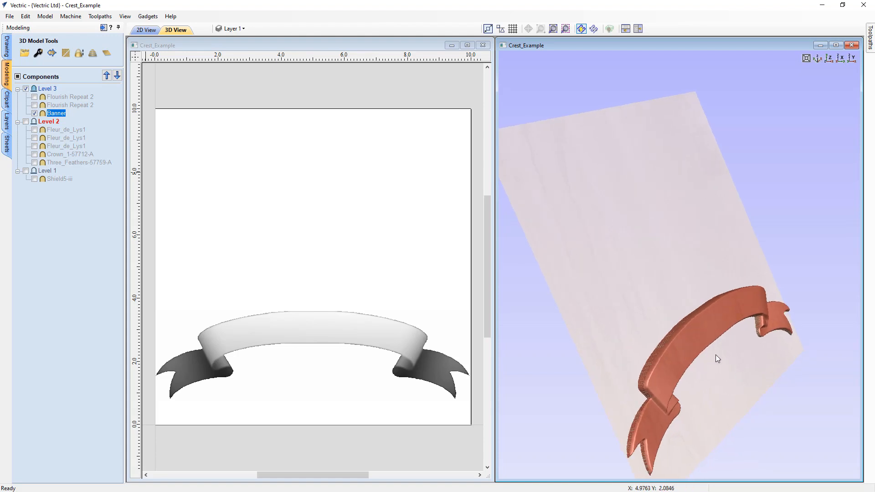
Show both Flourish Repeat 2 components, inspect them with the banner in 3D, restore the Z-axis view and deselect the banner
left_click(35, 103)
left_click(34, 97)
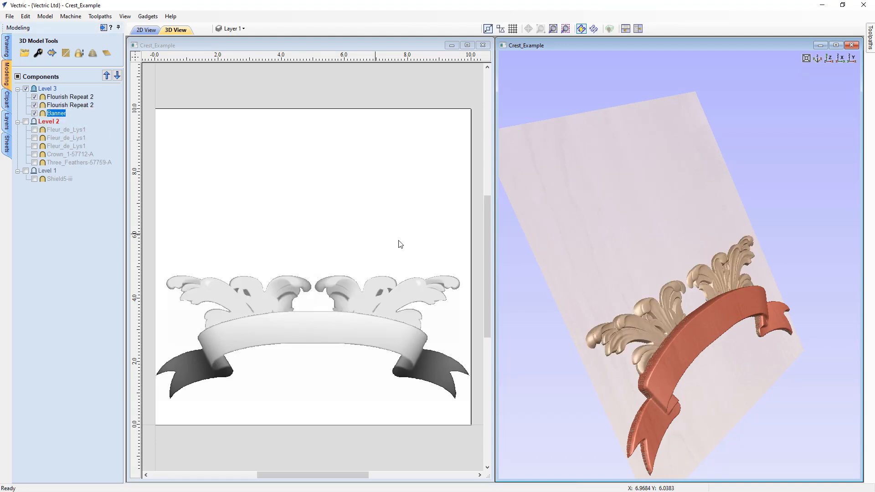
left_click_drag(688, 332, 755, 318)
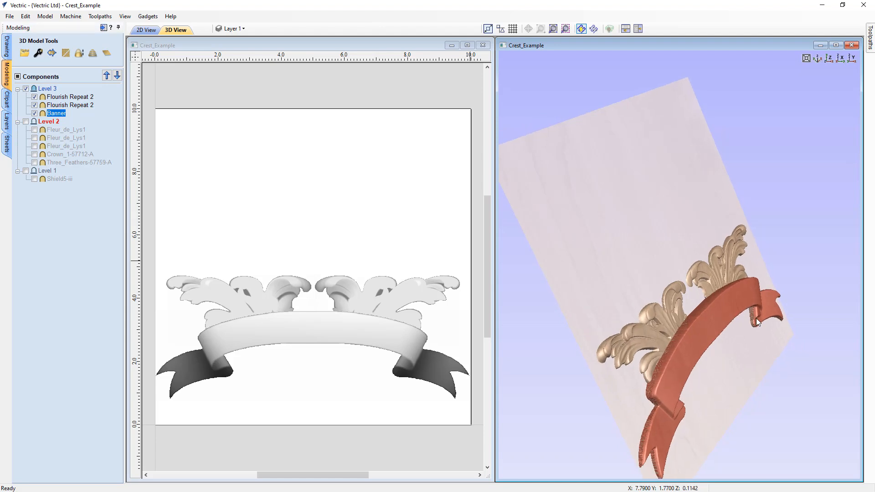
left_click(827, 58)
left_click(457, 247)
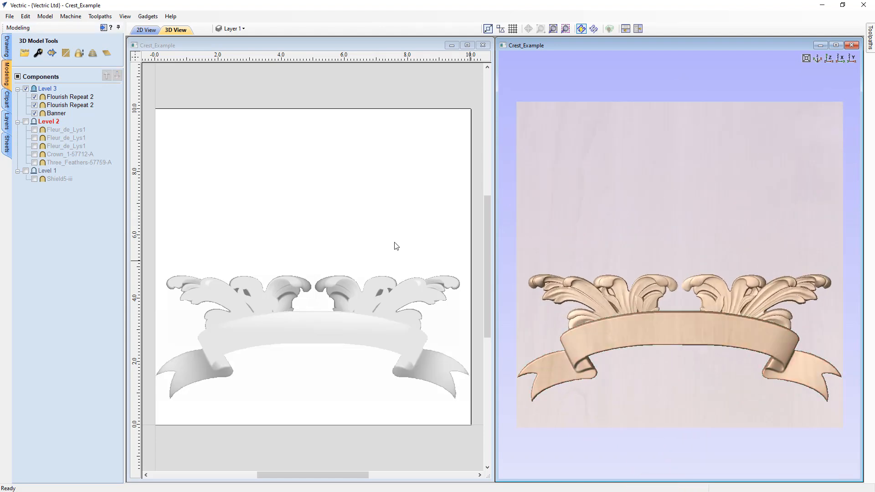
Hide Level 3 and show the Level 1 shield together with the Level 2 components
left_click(26, 89)
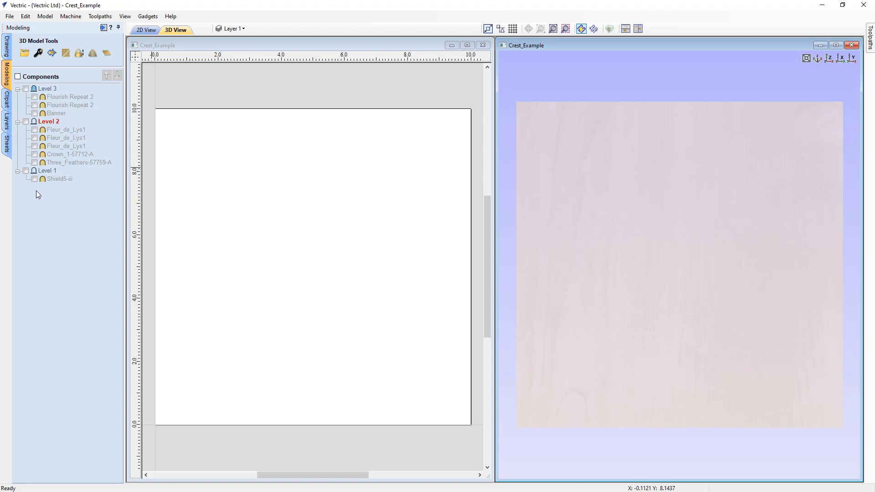
left_click(26, 171)
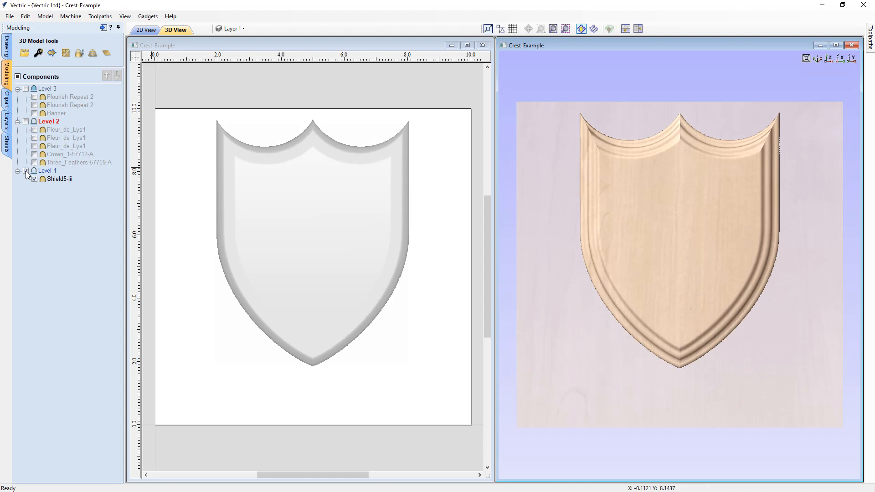
left_click(26, 122)
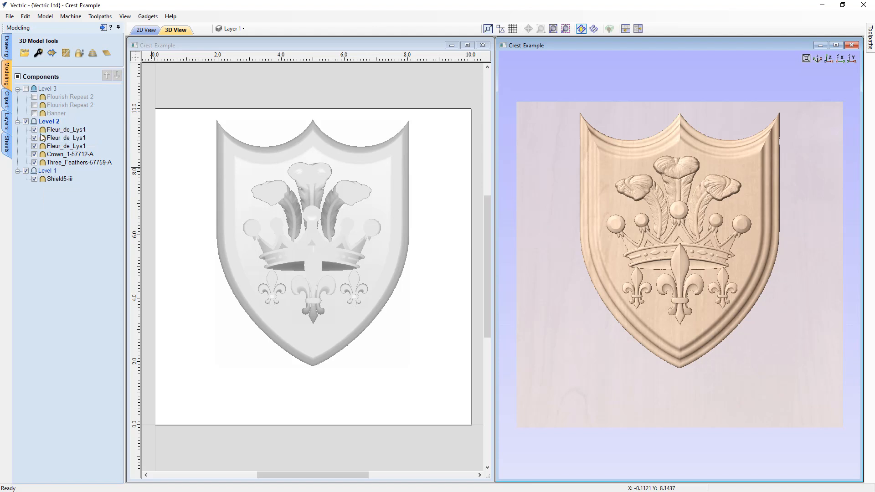
Show Level 3 and inspect the complete crest from an angle in 3D, ending in the Z-axis view
left_click(26, 90)
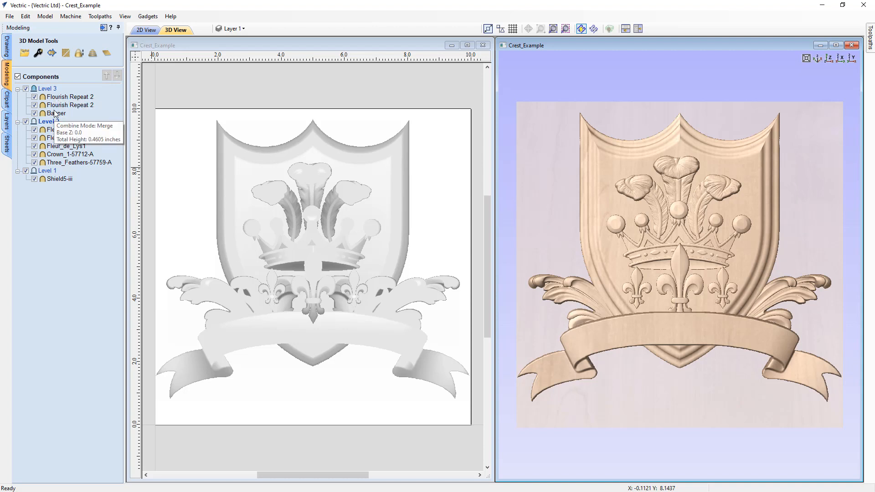
mouse_move(54, 101)
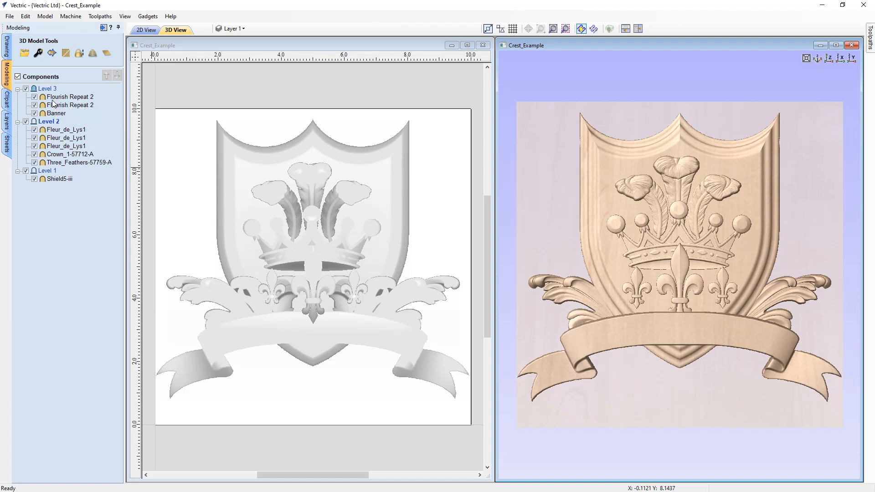
mouse_move(53, 118)
mouse_move(46, 174)
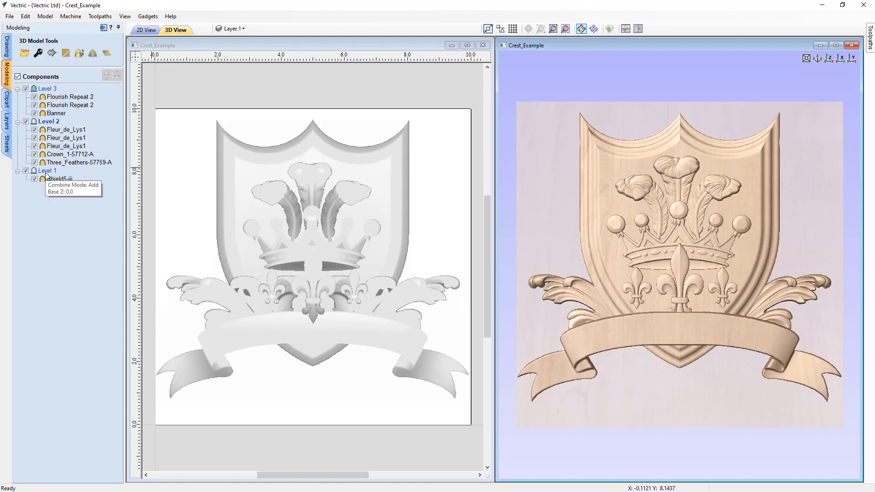
left_click_drag(608, 341, 742, 239)
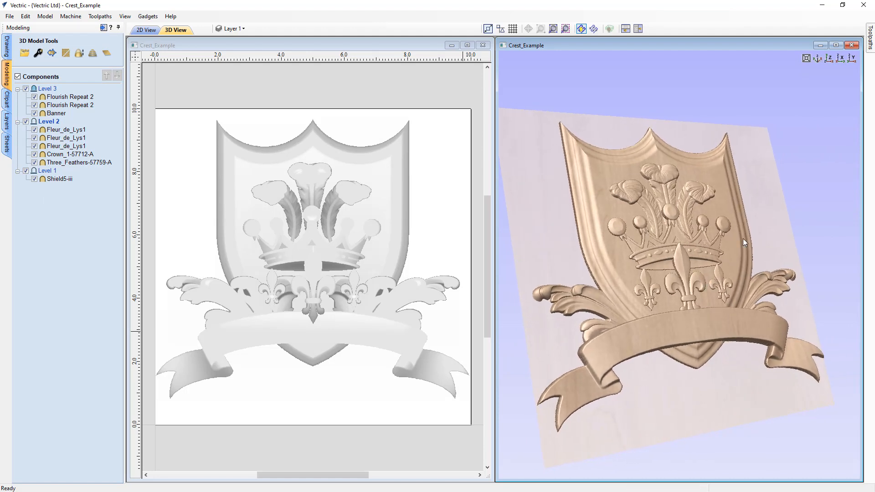
left_click(829, 58)
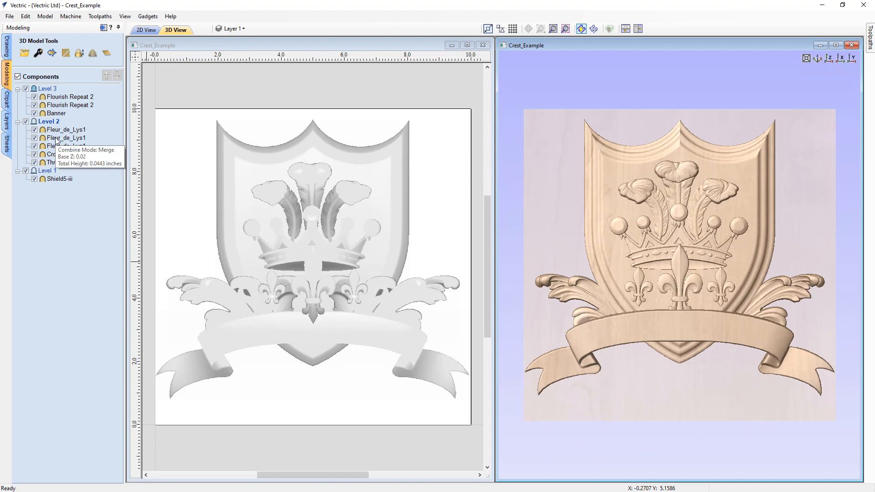
Move Level 2 above Level 3 in the component tree
left_click_drag(55, 138, 49, 91)
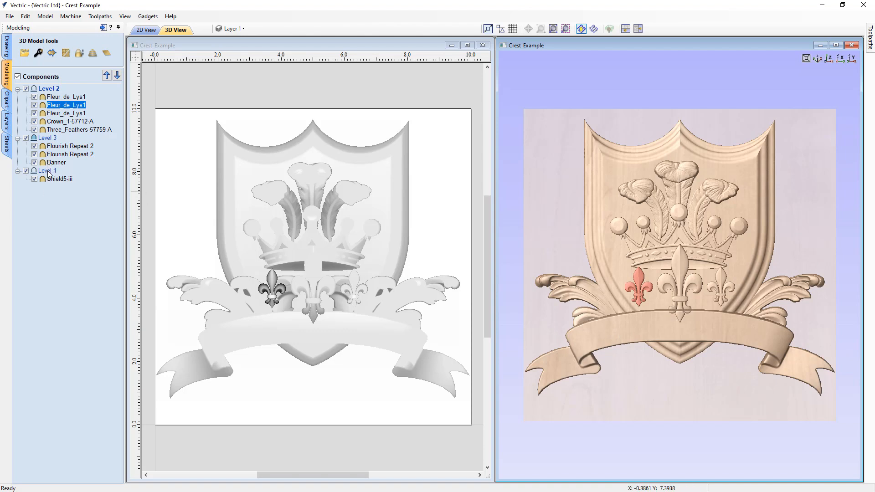
mouse_move(47, 174)
mouse_move(44, 91)
Return Level 3 to the top of the component tree and inspect the crest in 3D
mouse_move(50, 90)
left_mouse_down()
mouse_move(51, 142)
mouse_move(46, 90)
left_mouse_up()
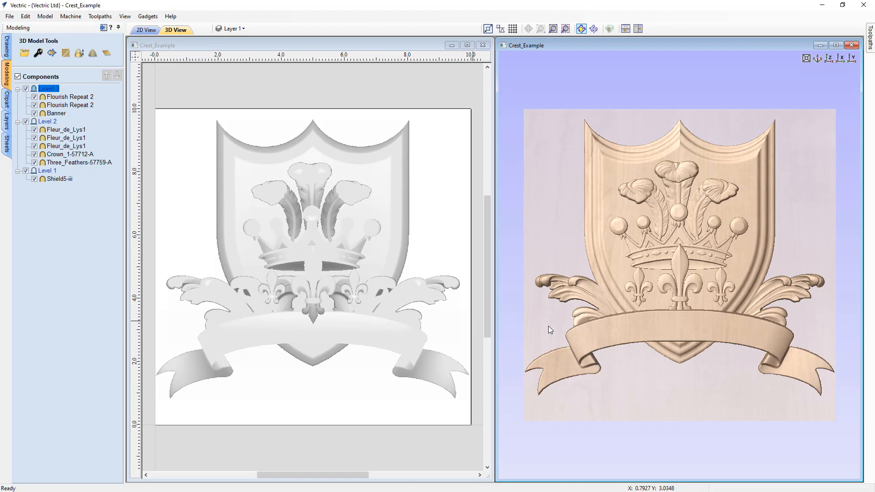
left_click_drag(548, 326, 767, 244)
left_click(830, 58)
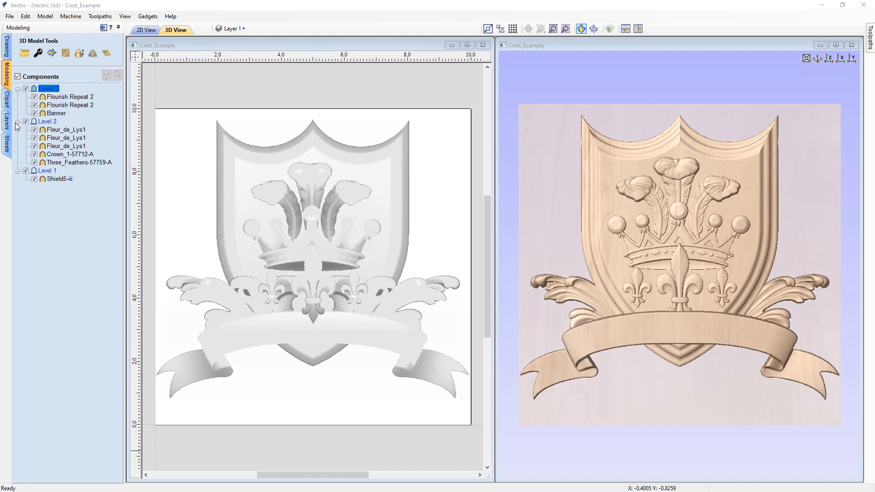
Collapse all three levels in the component tree and expand them again to list their components
left_click(17, 122)
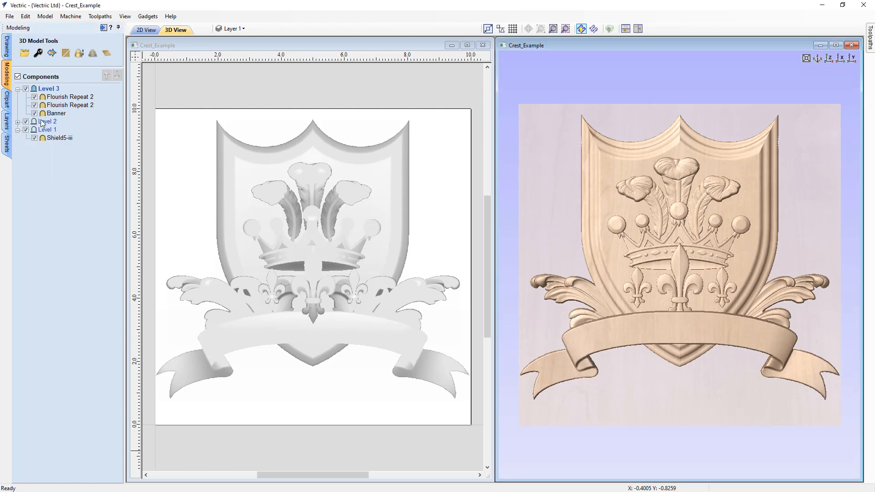
left_click(18, 121)
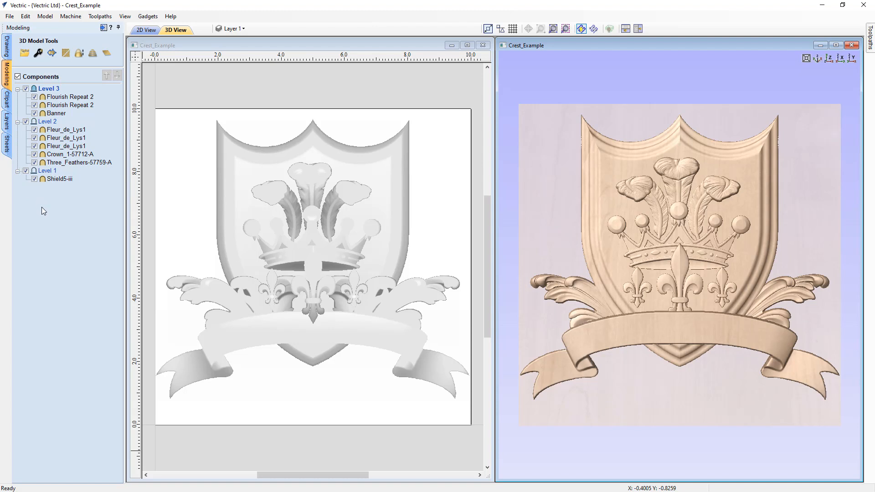
left_click(18, 122)
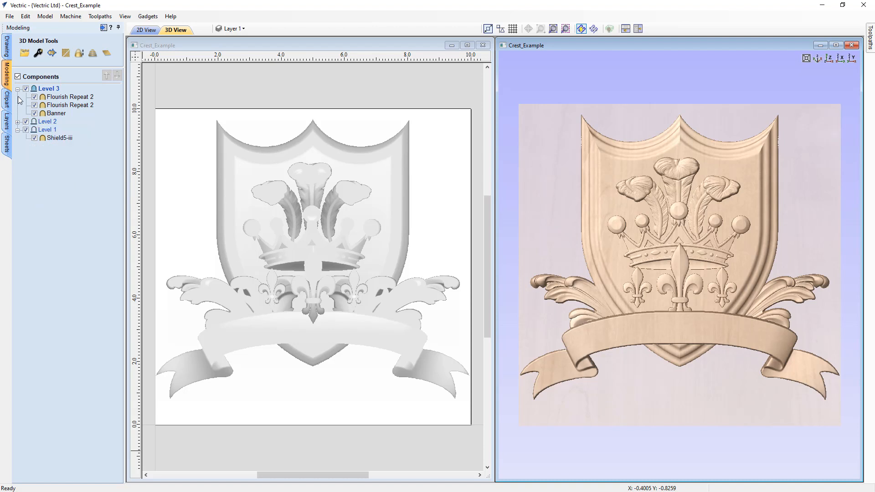
left_click(17, 89)
left_click(17, 105)
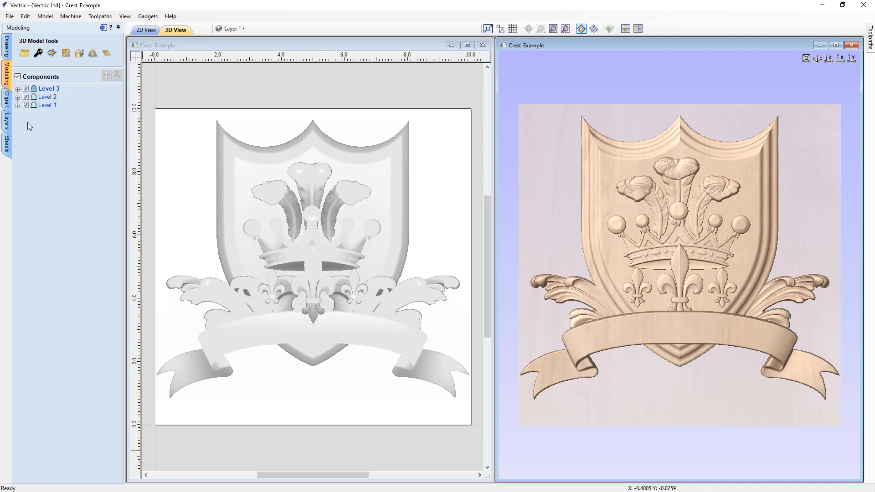
left_click(18, 89)
left_click(17, 122)
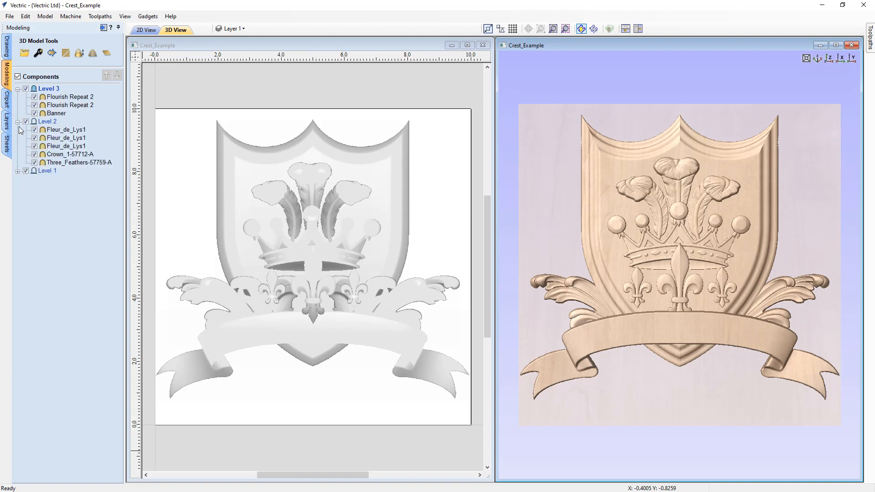
left_click(18, 171)
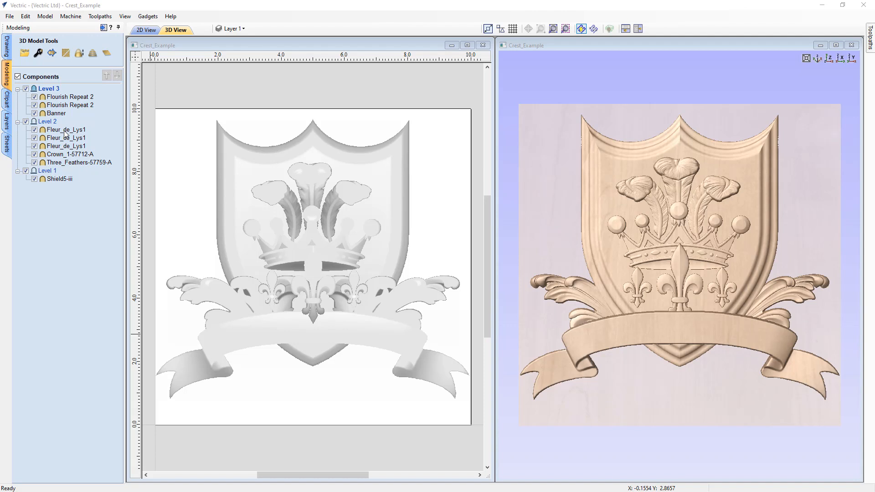
Highlight each Level 2 component in turn, from the three Fleur_de_Lys1 pieces to the crown and Three_Feathers-57759-A
left_click(64, 131)
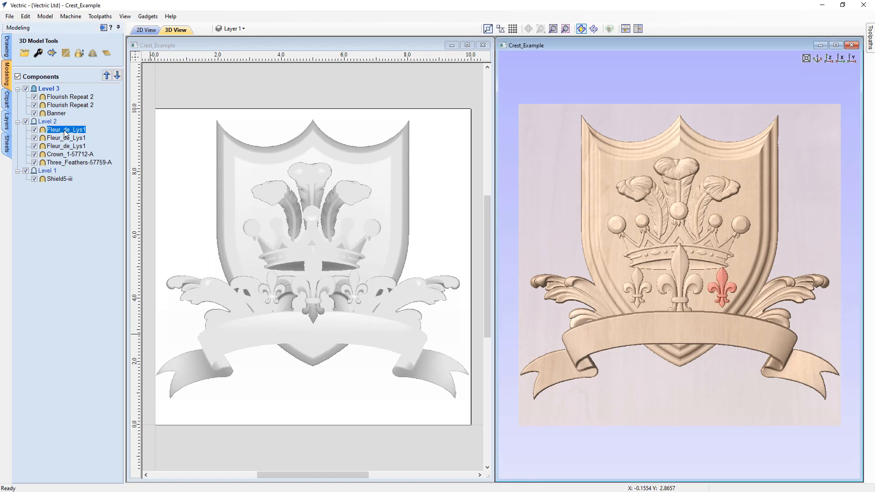
left_click(55, 137)
left_click(54, 147)
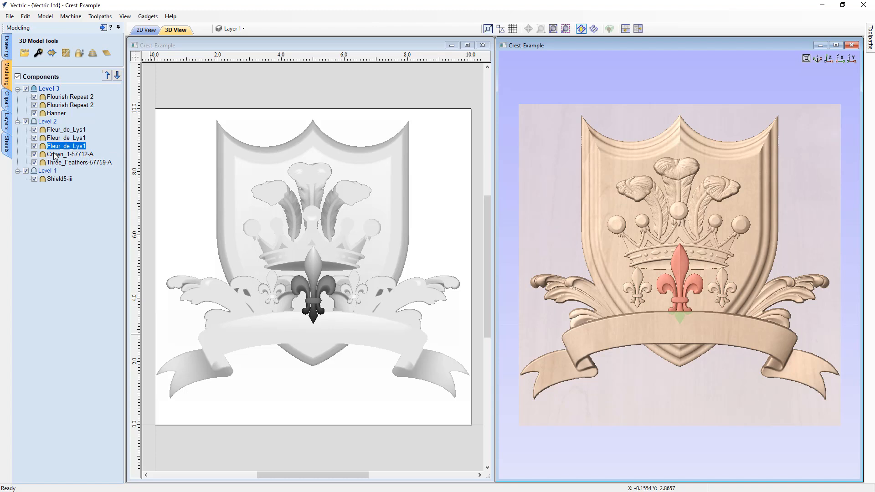
left_click(55, 155)
left_click(53, 163)
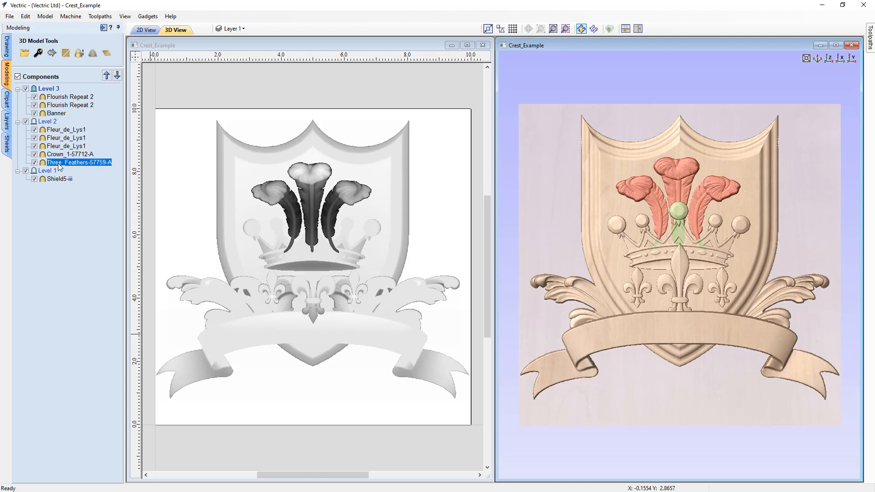
Group all five Level 2 components into one component
left_click(57, 131, "shift")
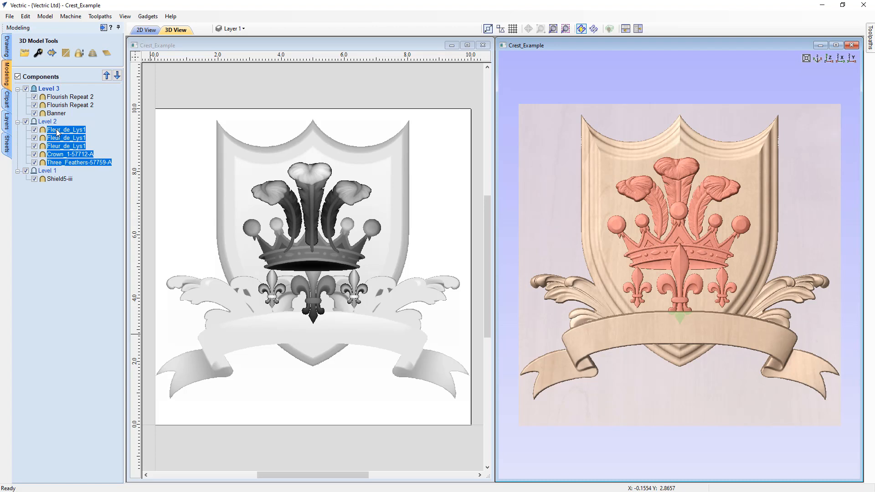
right_click(57, 131)
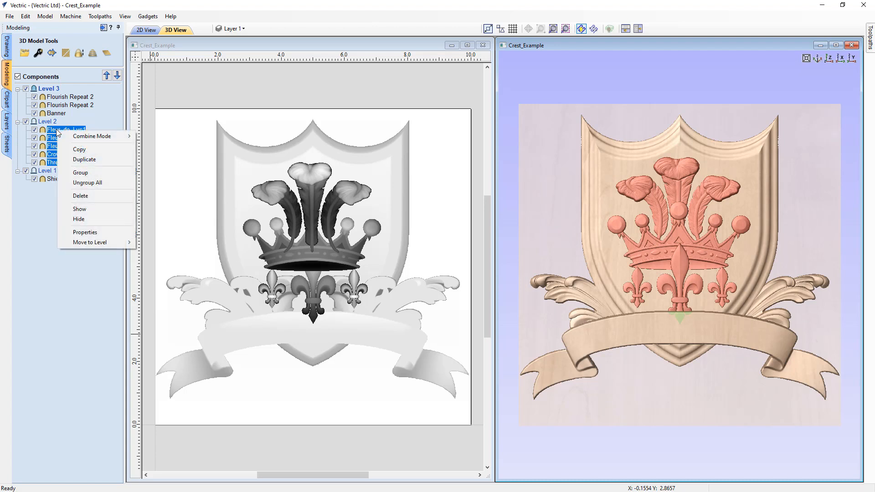
left_click(80, 172)
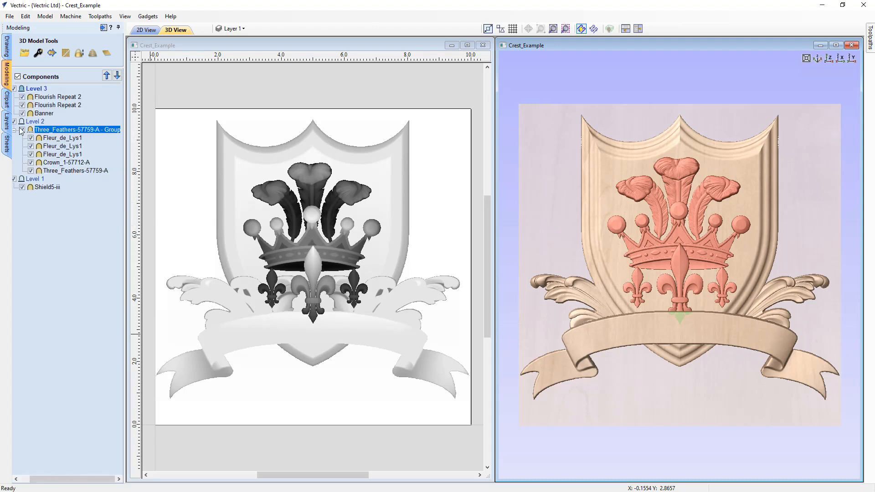
Collapse the new group in Level 2 and expand it again to list its member components
left_click_drag(85, 479, 76, 479)
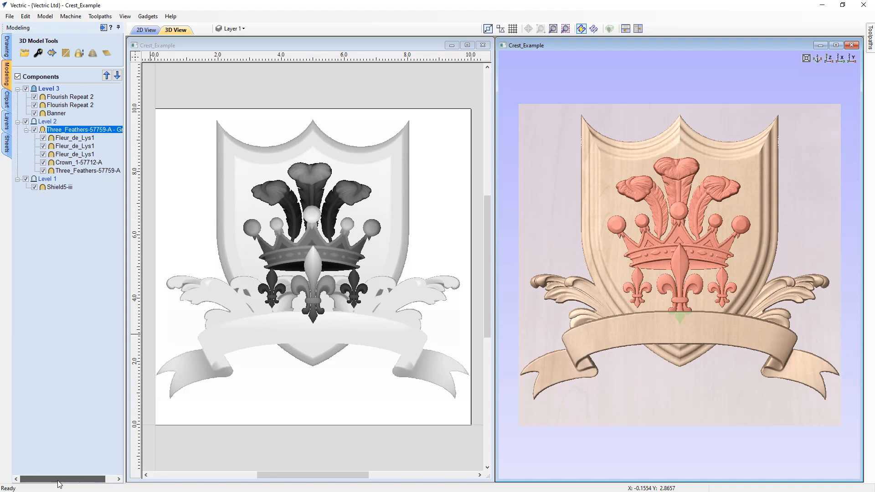
left_click(26, 130)
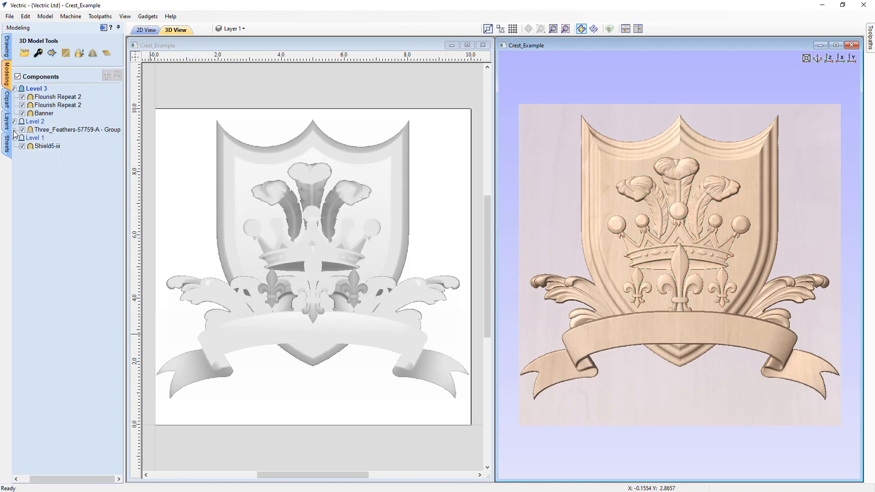
left_click(14, 130)
left_click_drag(96, 479, 86, 479)
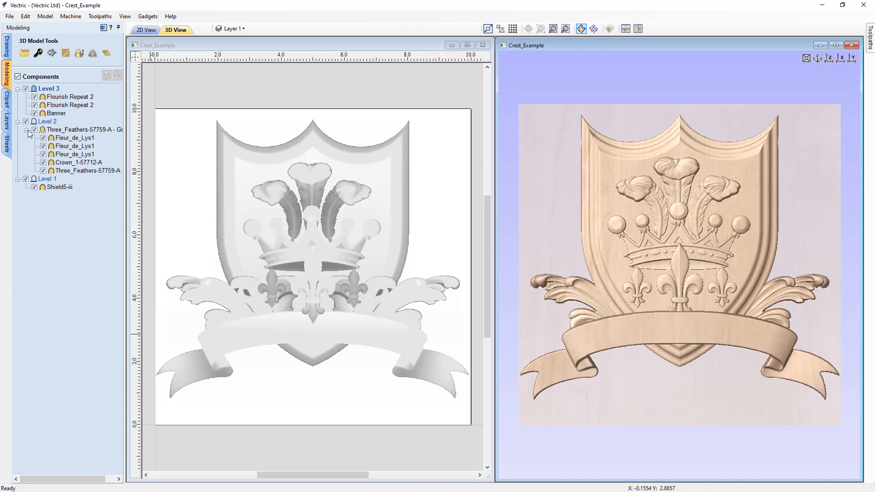
Ungroup the Three_Feathers-57759-A group in Level 2
left_click(63, 130)
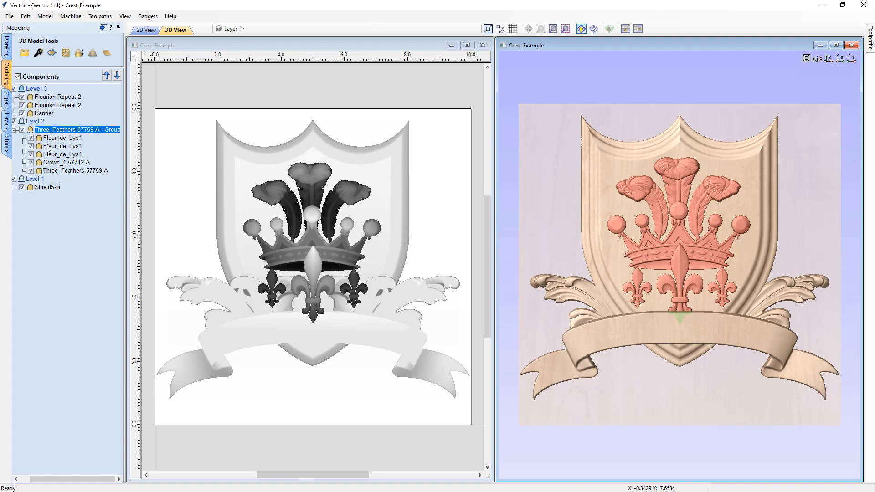
right_click(53, 130)
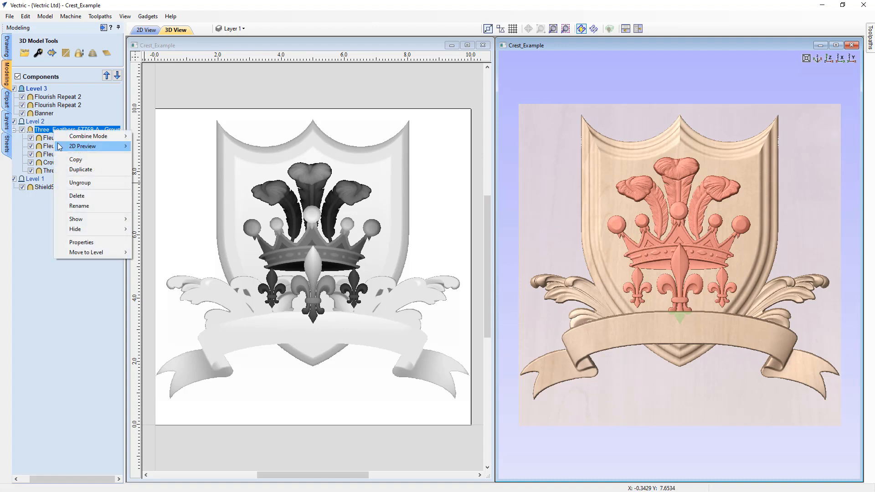
left_click(71, 182)
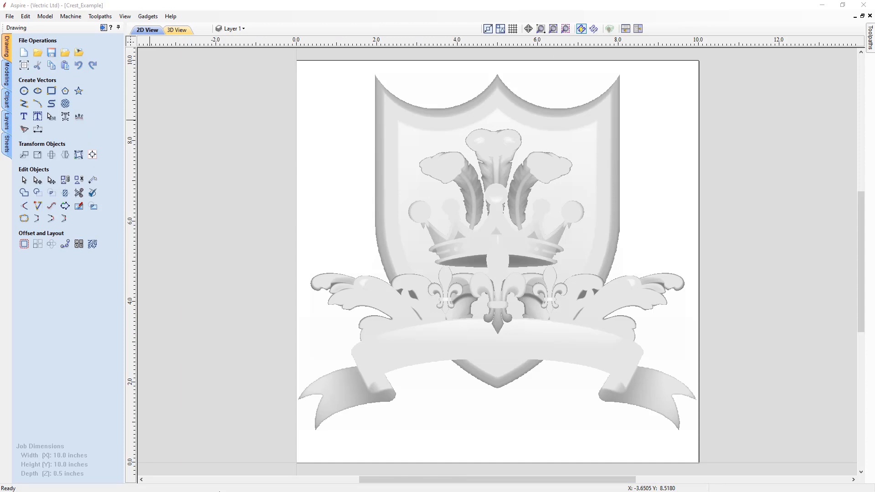
In Aspire, tile the 2D and 3D views of Crest_Example side by side and inspect the crest in 3D, ending in the Z-axis view
left_click(638, 29)
left_click_drag(603, 395, 820, 131)
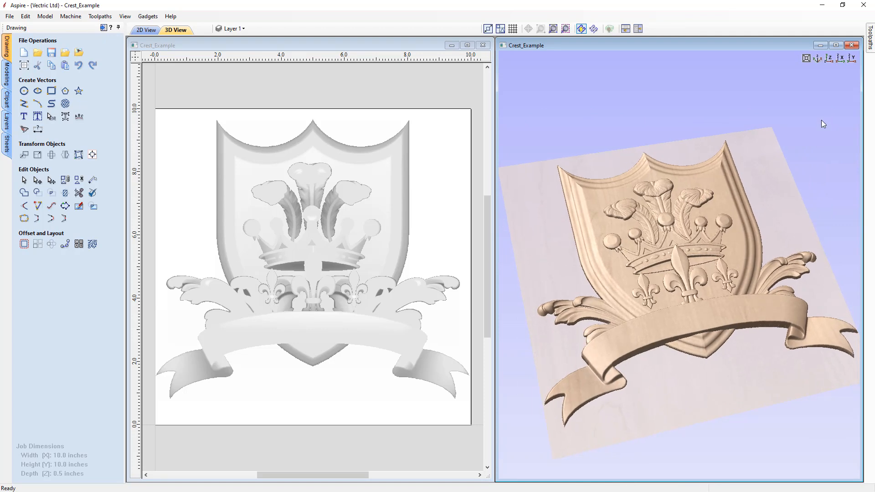
left_click(829, 60)
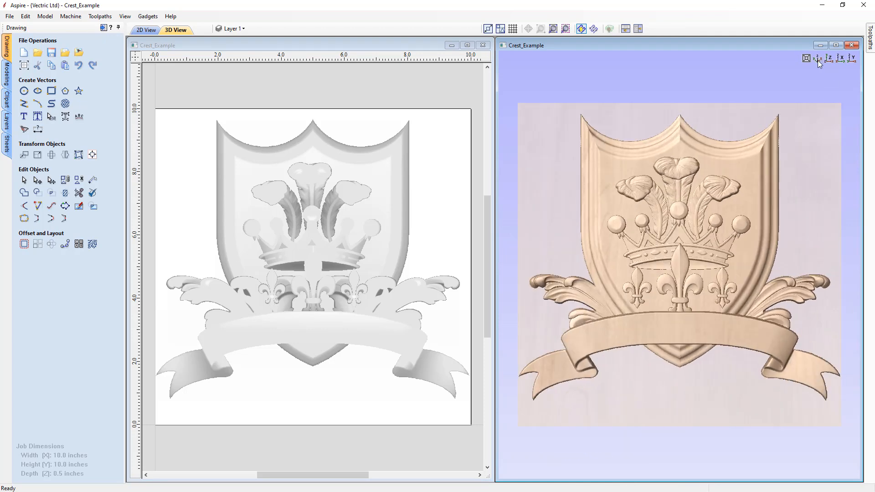
Display the modeling tools and component tree, and review the commands available for the first Flourish Repeat 2, including Export as 3D Clipart and Save as Sculpting Brush
left_click(7, 73)
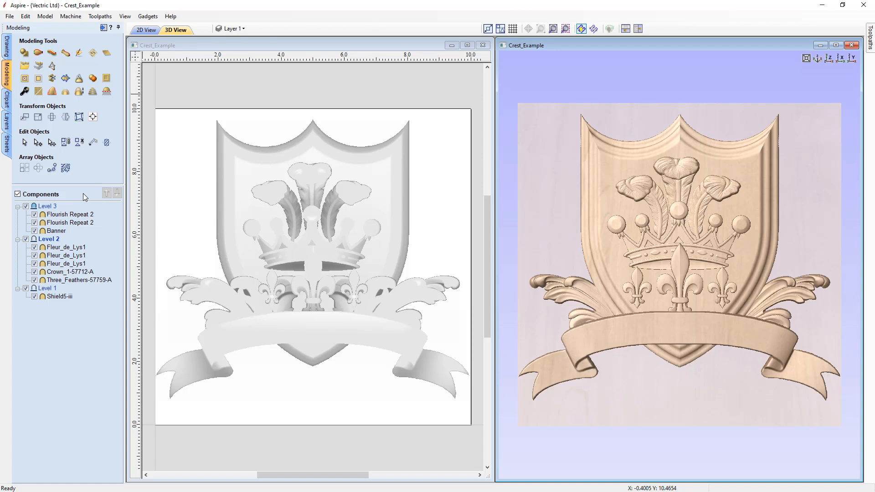
left_click(75, 215)
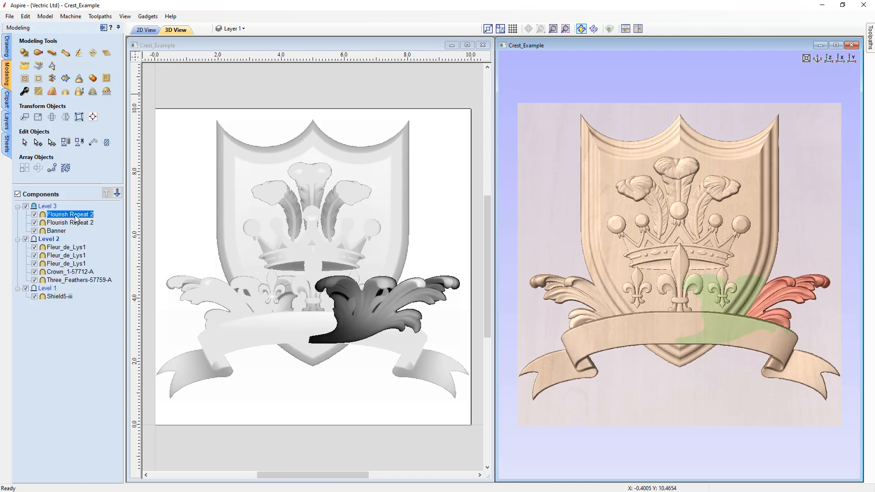
right_click(74, 215)
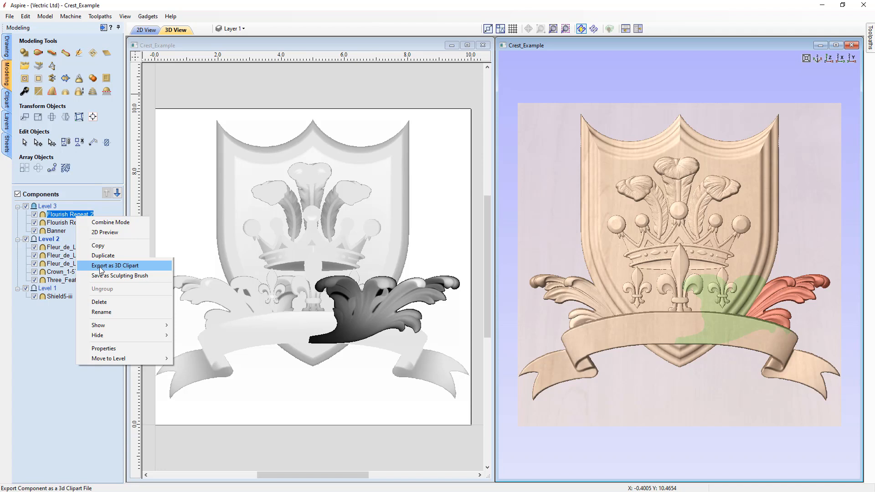
left_click(70, 409)
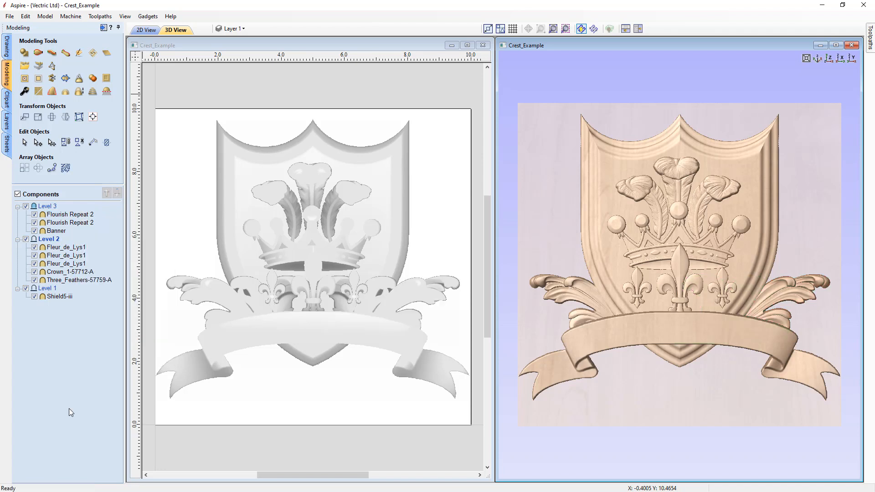